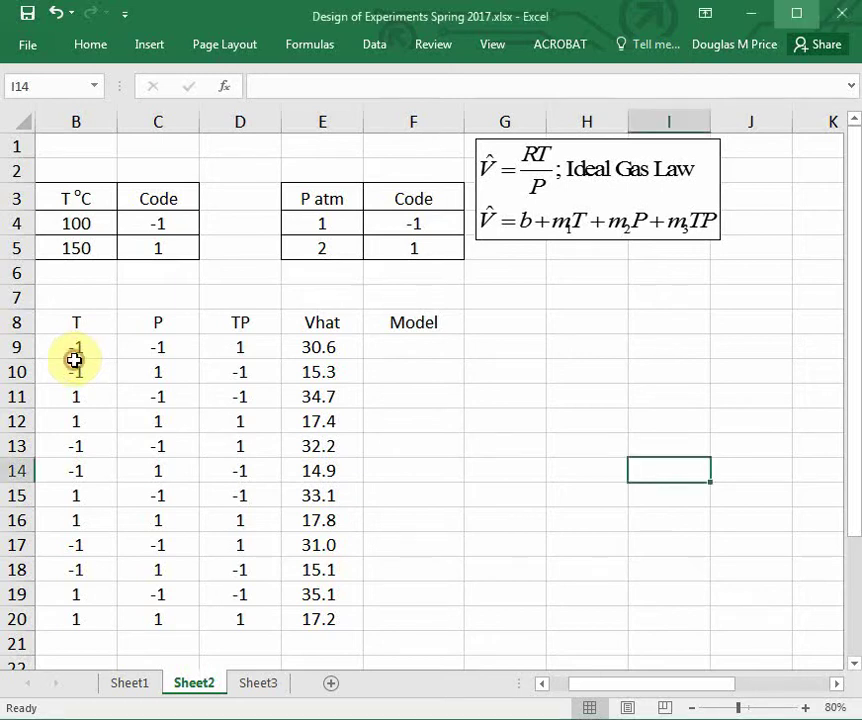
# Step: Examine the coded design table in rows 9 to 20: the T and P settings, TP product formulas, Vhat values and three replicate blocks
pyautogui.moveTo(70, 349); pyautogui.dragTo(144, 414)
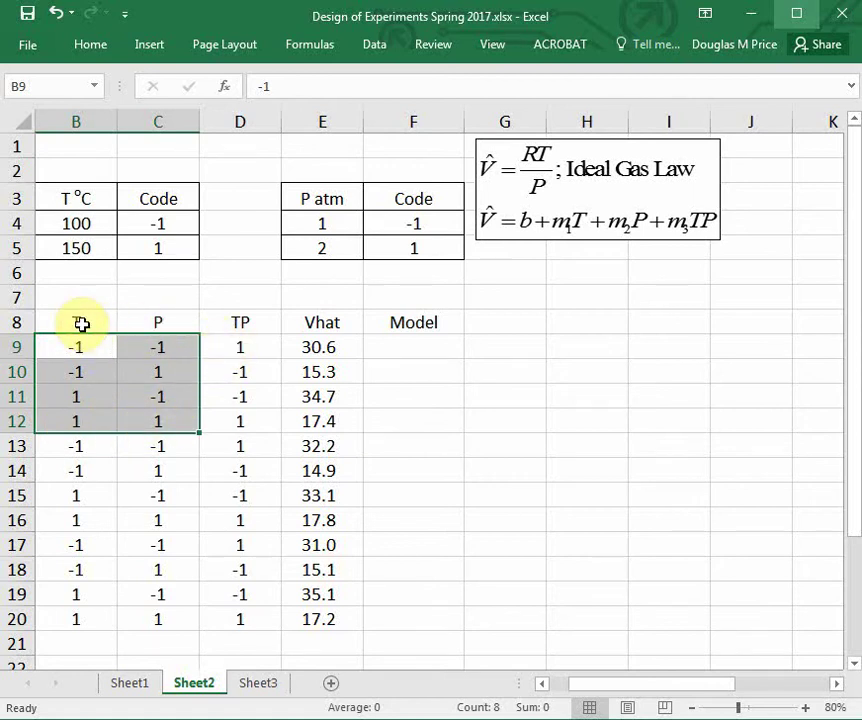
pyautogui.click(238, 348)
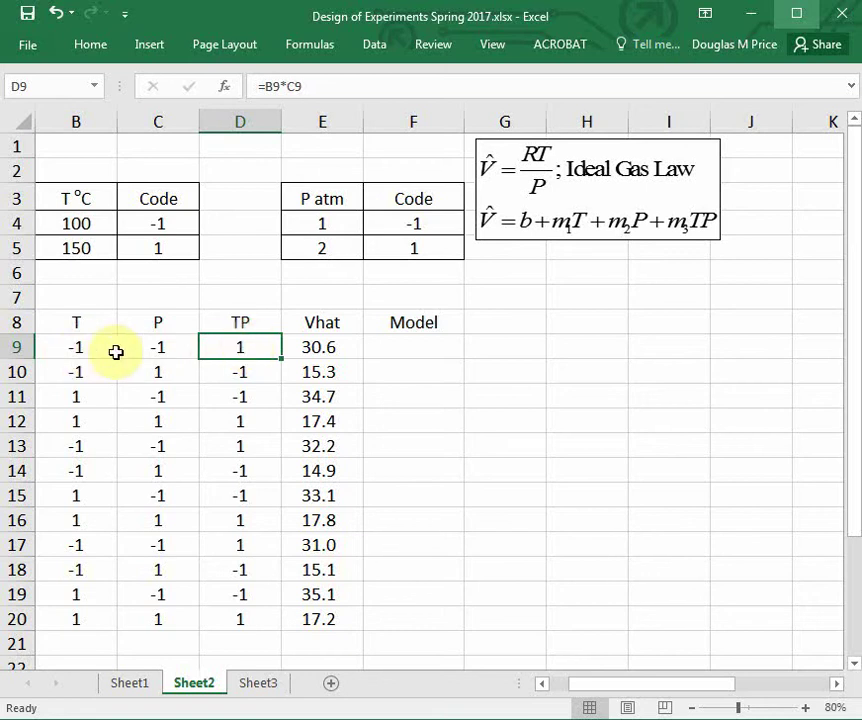
pyautogui.click(248, 370)
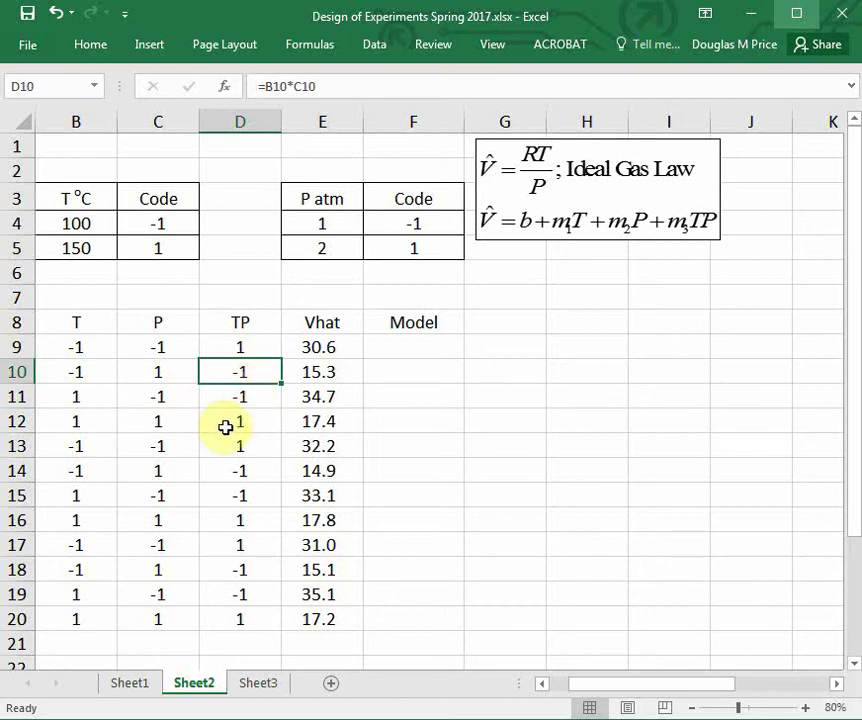
pyautogui.click(323, 347)
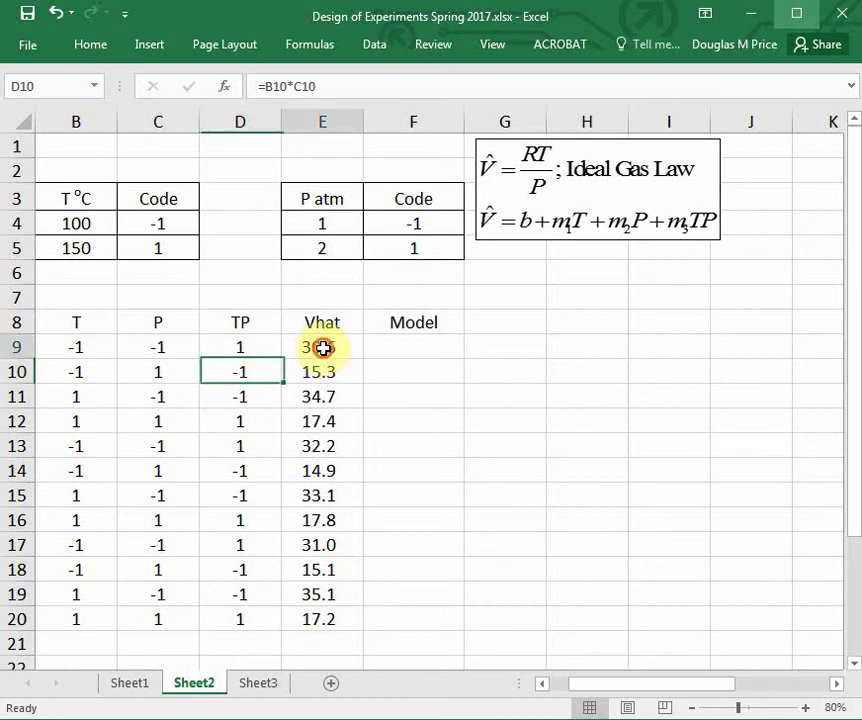
pyautogui.moveTo(323, 347); pyautogui.dragTo(325, 414)
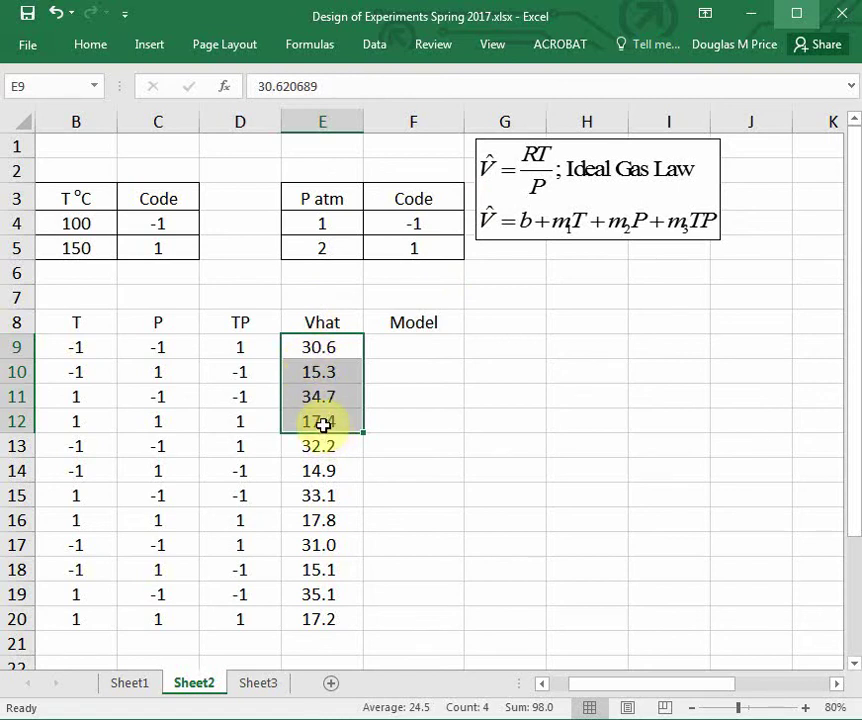
pyautogui.moveTo(67, 448); pyautogui.dragTo(299, 518)
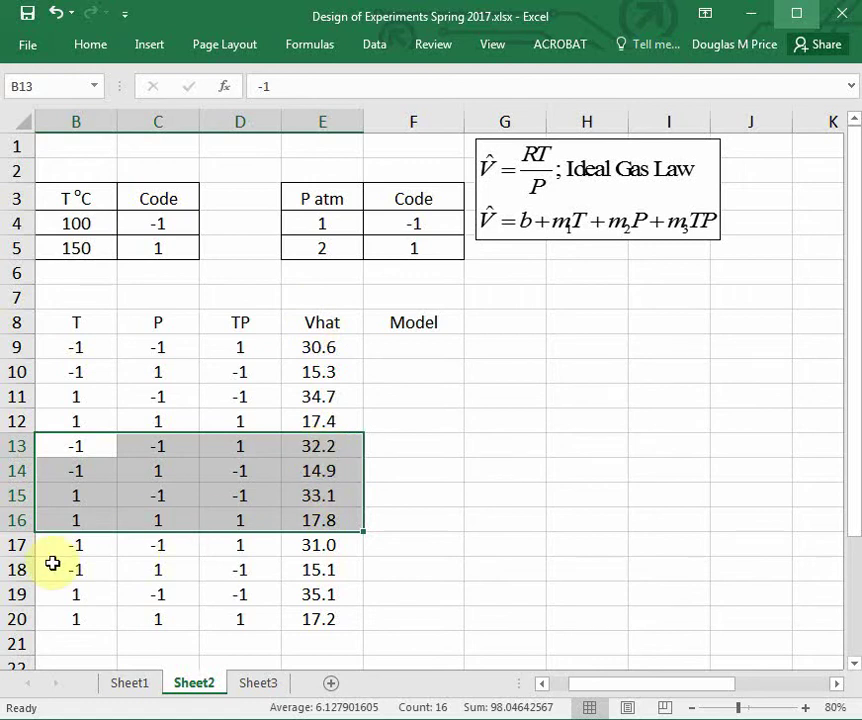
pyautogui.moveTo(56, 545); pyautogui.dragTo(292, 614)
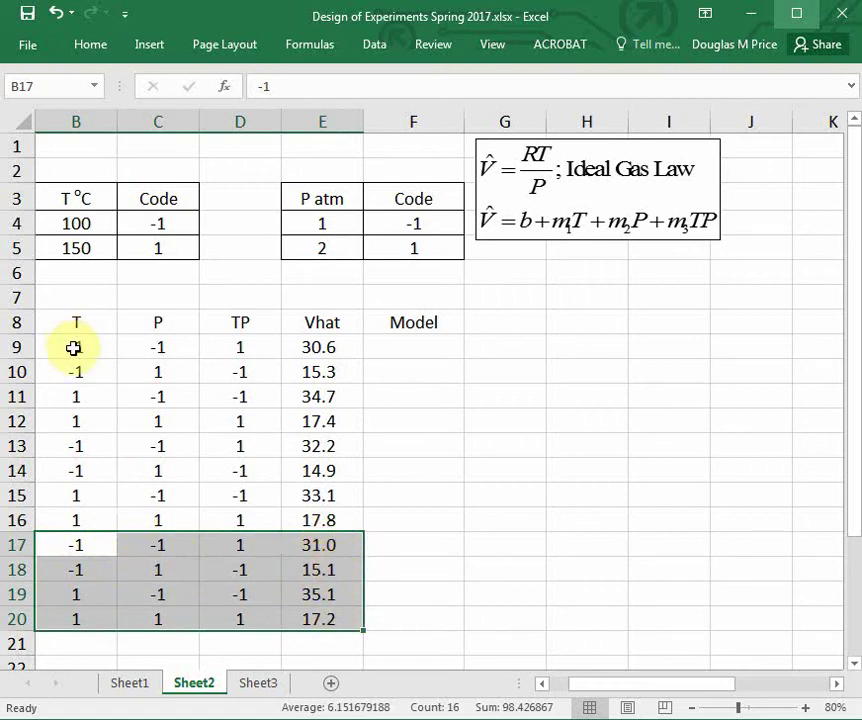
pyautogui.moveTo(74, 347); pyautogui.dragTo(291, 414)
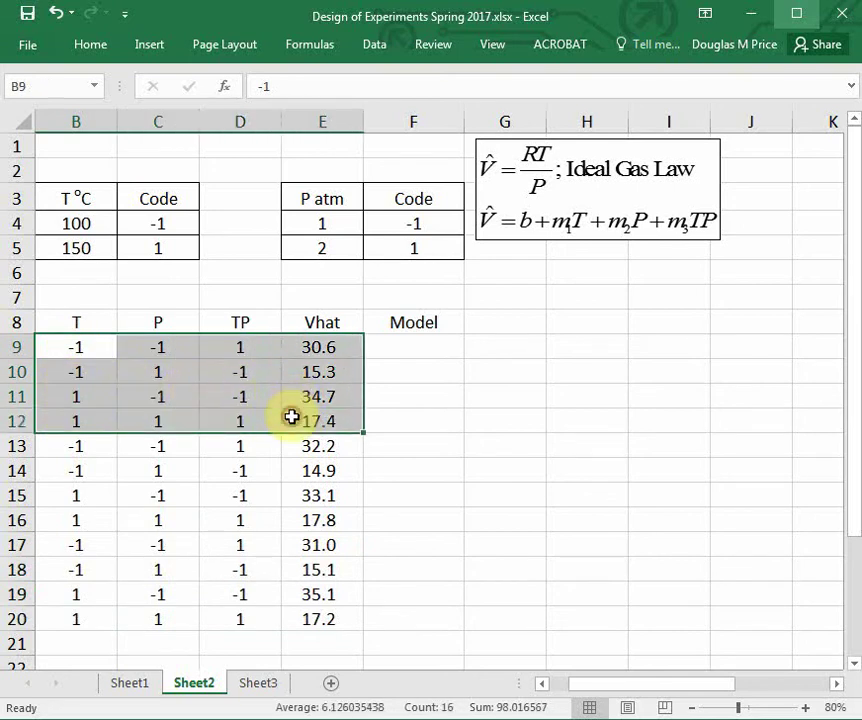
pyautogui.moveTo(77, 454); pyautogui.dragTo(300, 525)
pyautogui.moveTo(71, 545); pyautogui.dragTo(293, 610)
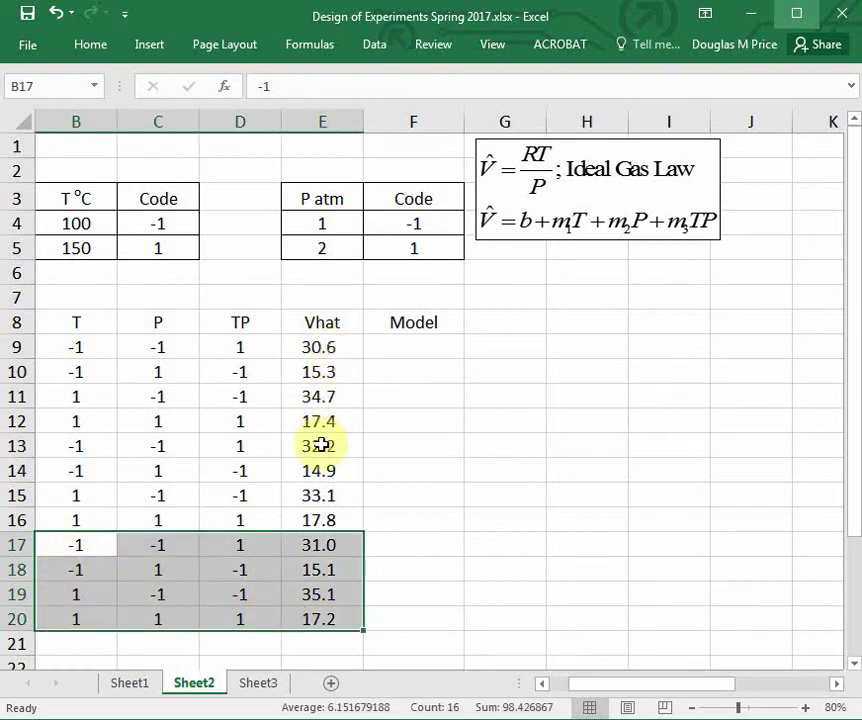
pyautogui.click(502, 325)
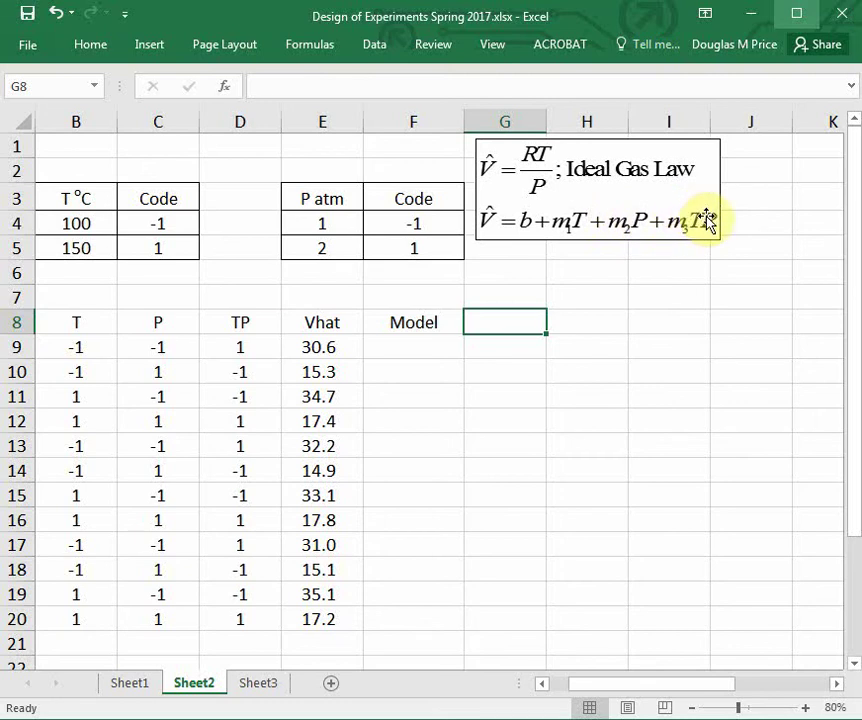
# Step: Start a Regression from the Data Analysis tools and move its dialog clear of the data table
pyautogui.click(383, 48)
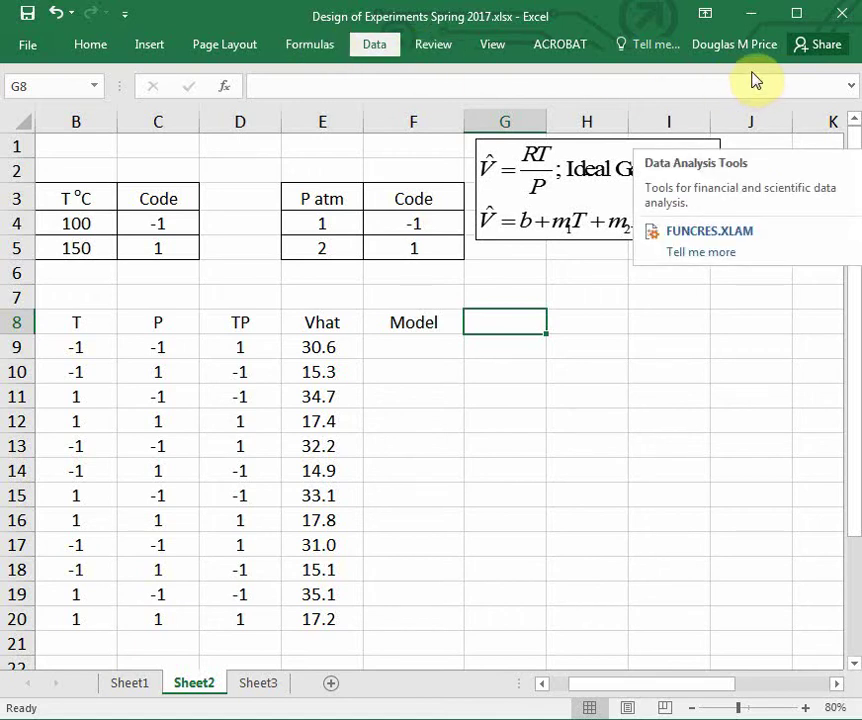
pyautogui.click(752, 78)
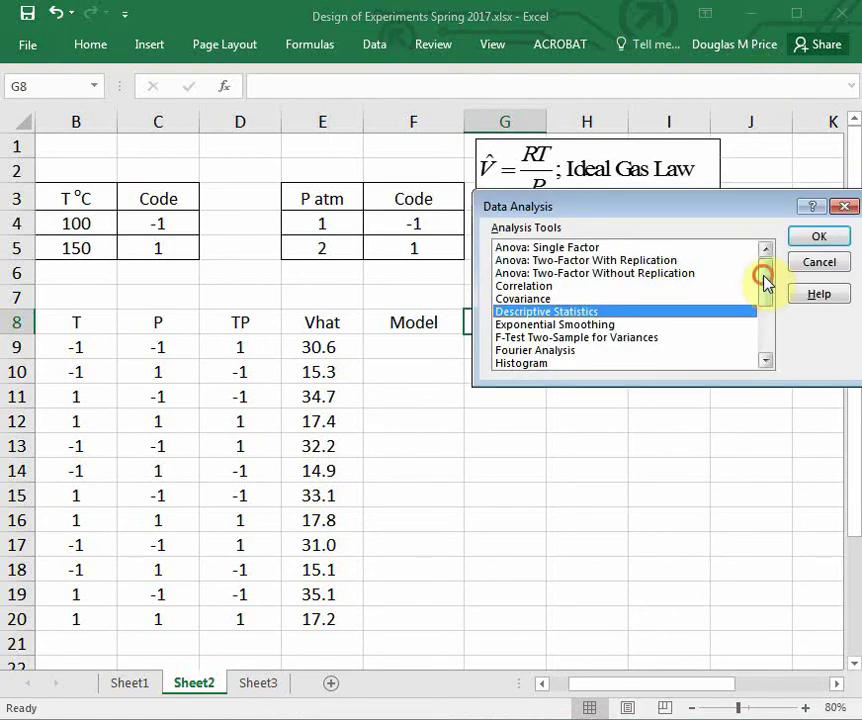
pyautogui.moveTo(766, 282); pyautogui.dragTo(765, 325)
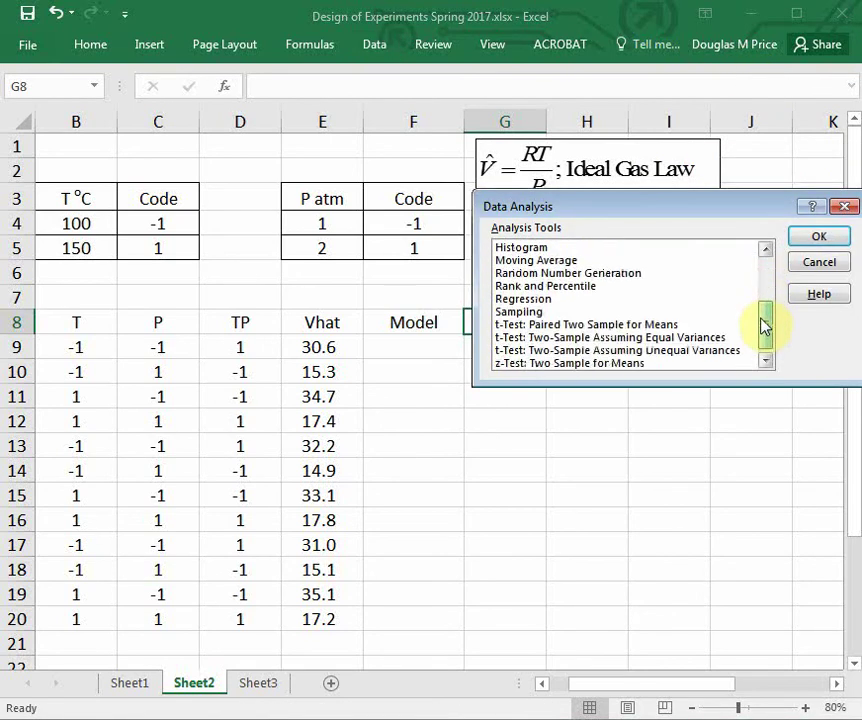
pyautogui.click(531, 299)
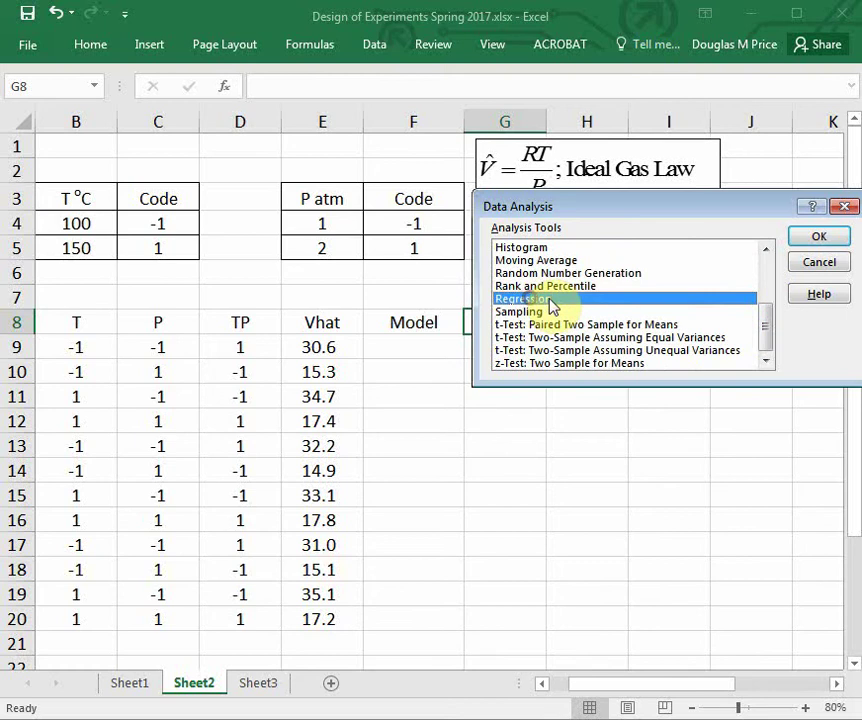
pyautogui.click(819, 240)
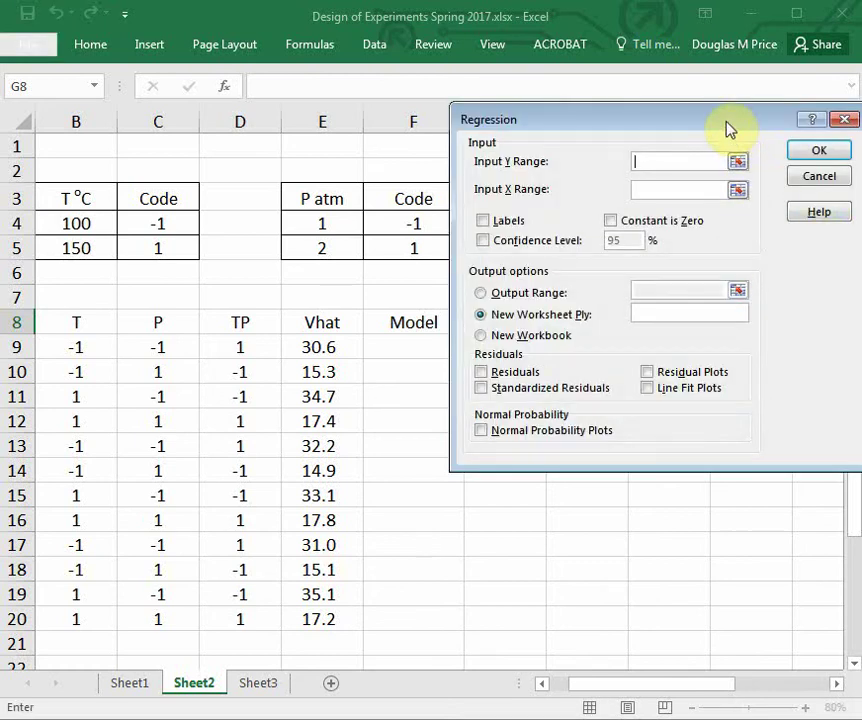
pyautogui.moveTo(727, 131); pyautogui.dragTo(693, 58)
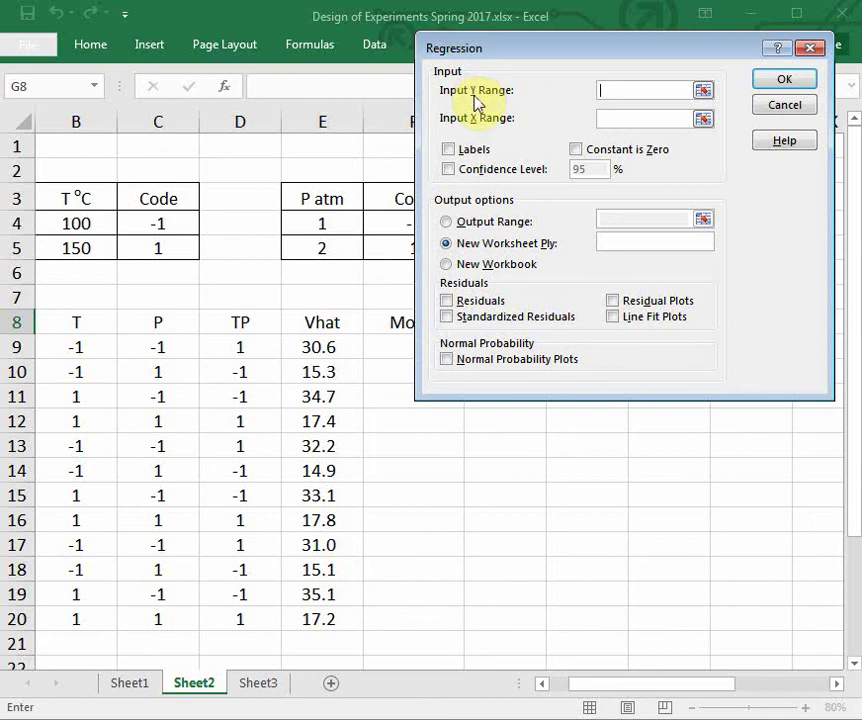
# Step: Set the regression's Y input range to the Vhat column including its header, E8:E20
pyautogui.click(705, 92)
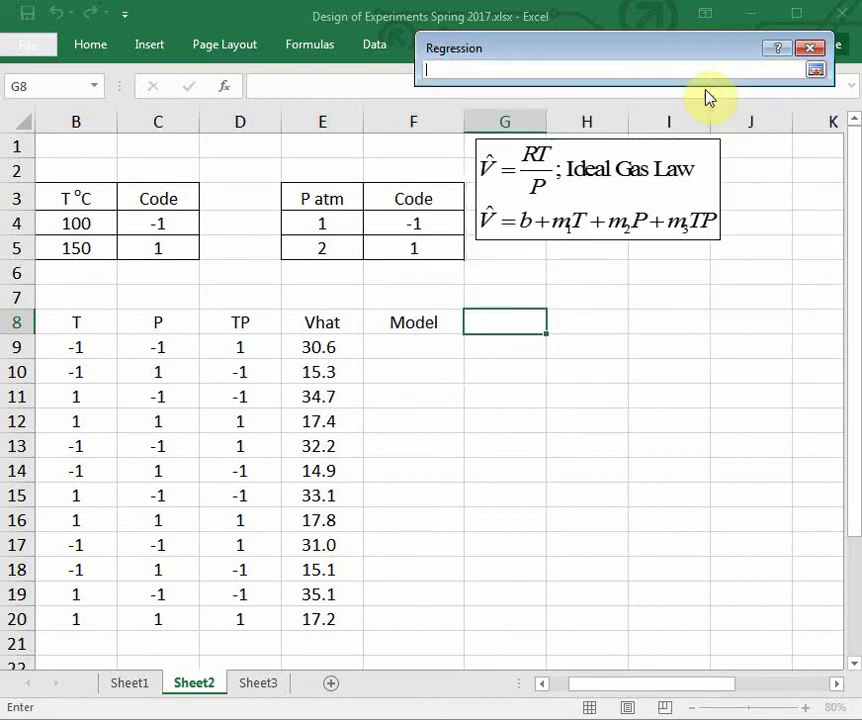
pyautogui.click(315, 321)
pyautogui.moveTo(315, 321); pyautogui.dragTo(313, 612)
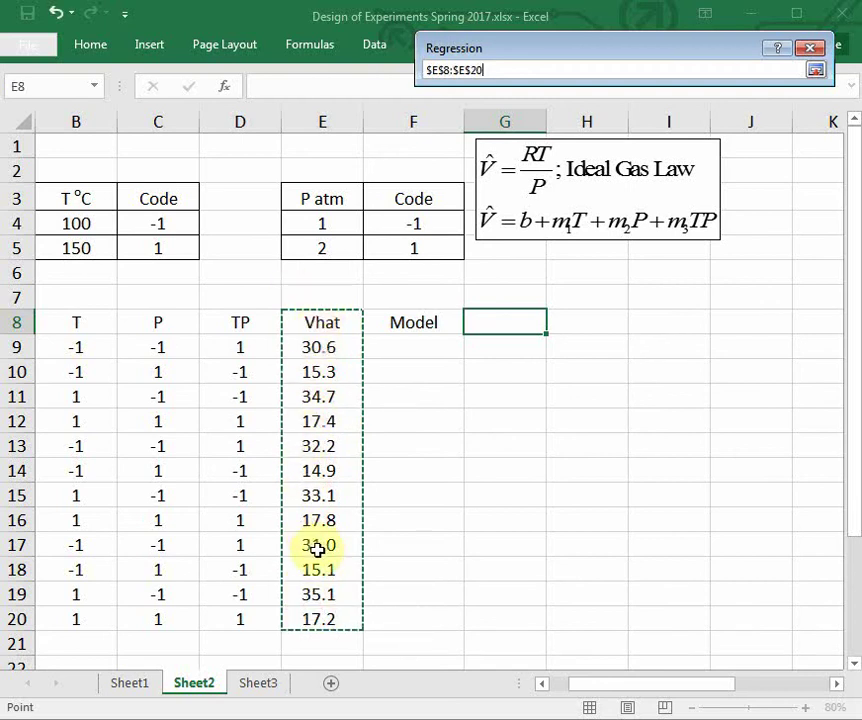
pyautogui.click(816, 71)
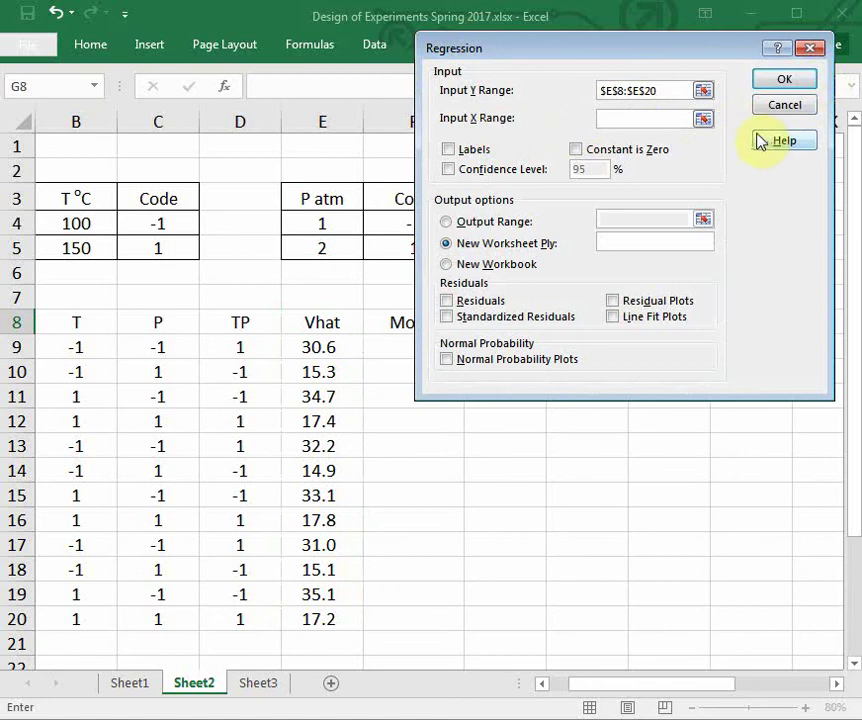
# Step: Set the regression's X input range to B8:D20, with Labels and the 95% Confidence Level enabled
pyautogui.click(704, 121)
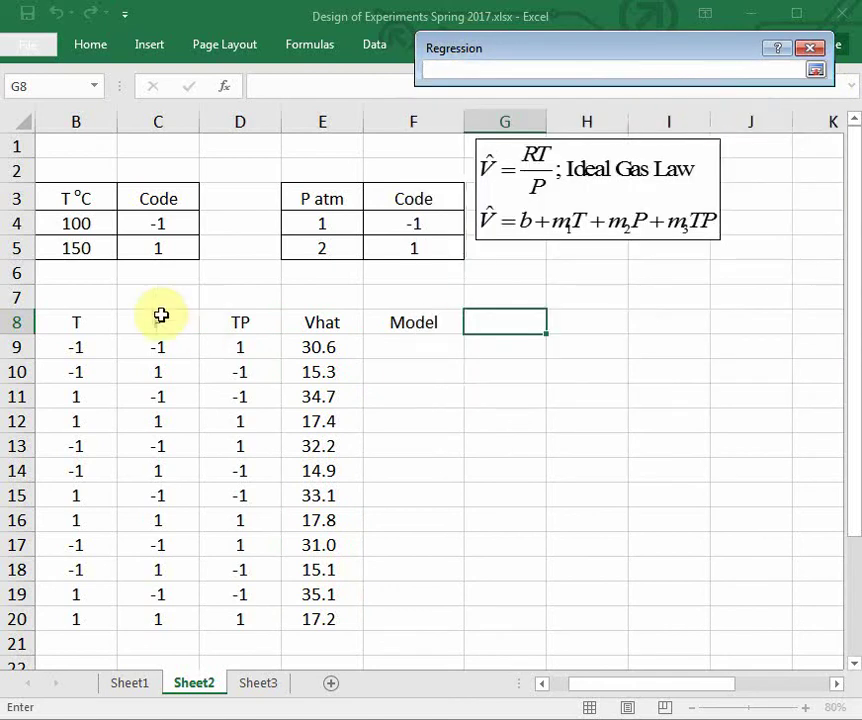
pyautogui.moveTo(82, 322); pyautogui.dragTo(225, 612)
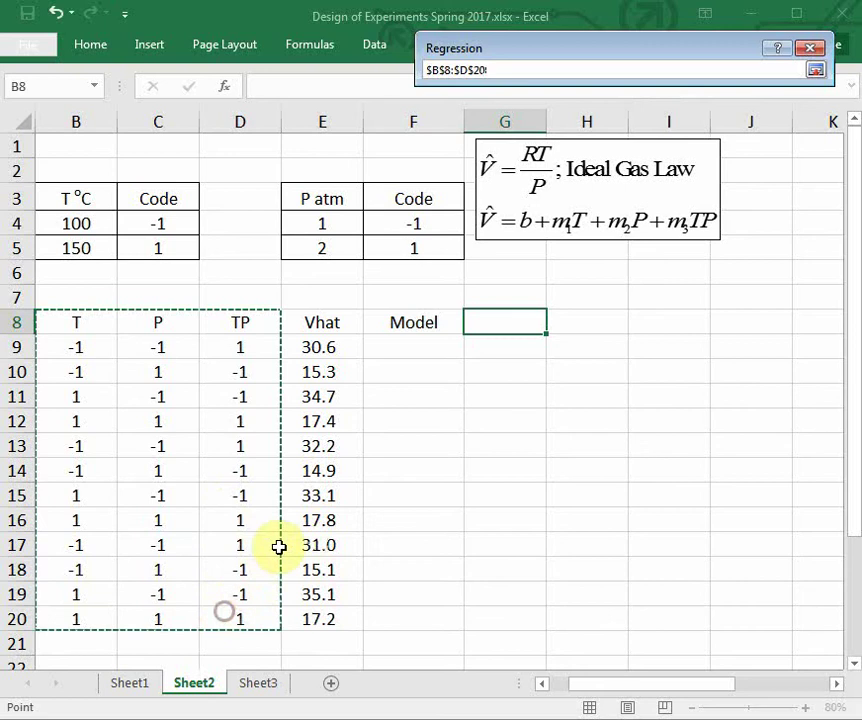
pyautogui.click(816, 72)
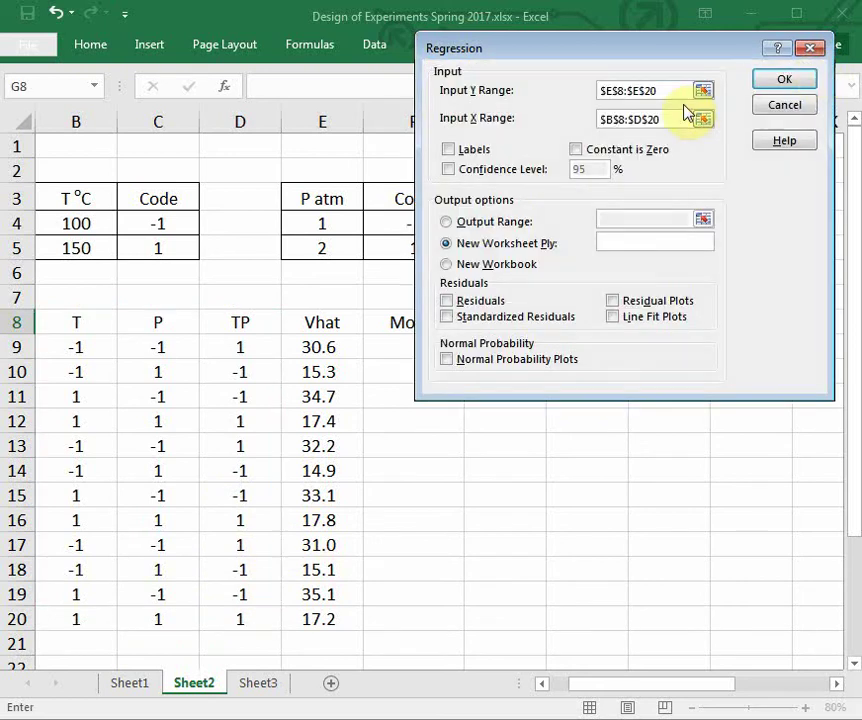
pyautogui.click(448, 152)
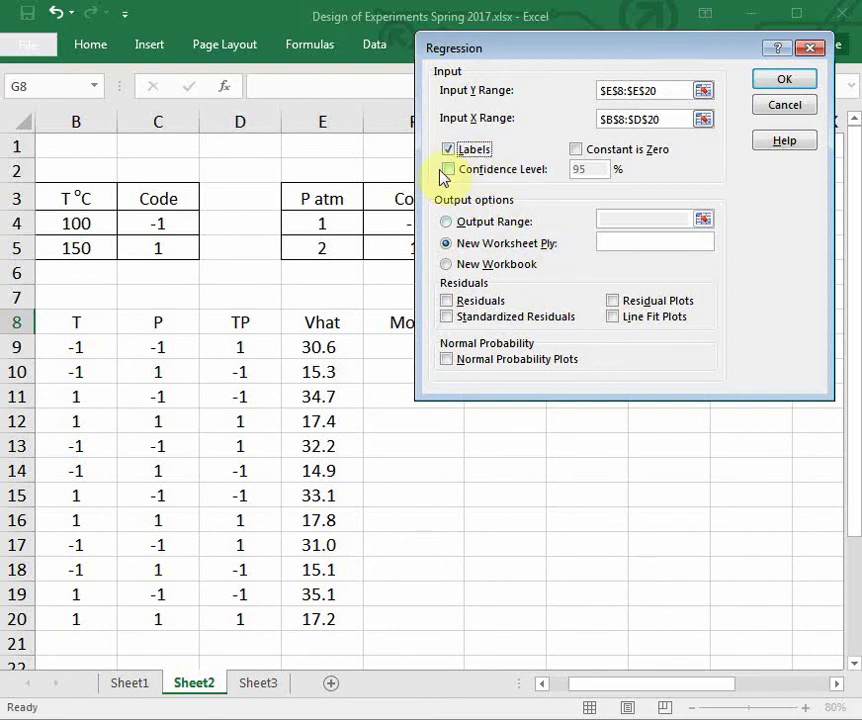
pyautogui.click(449, 171)
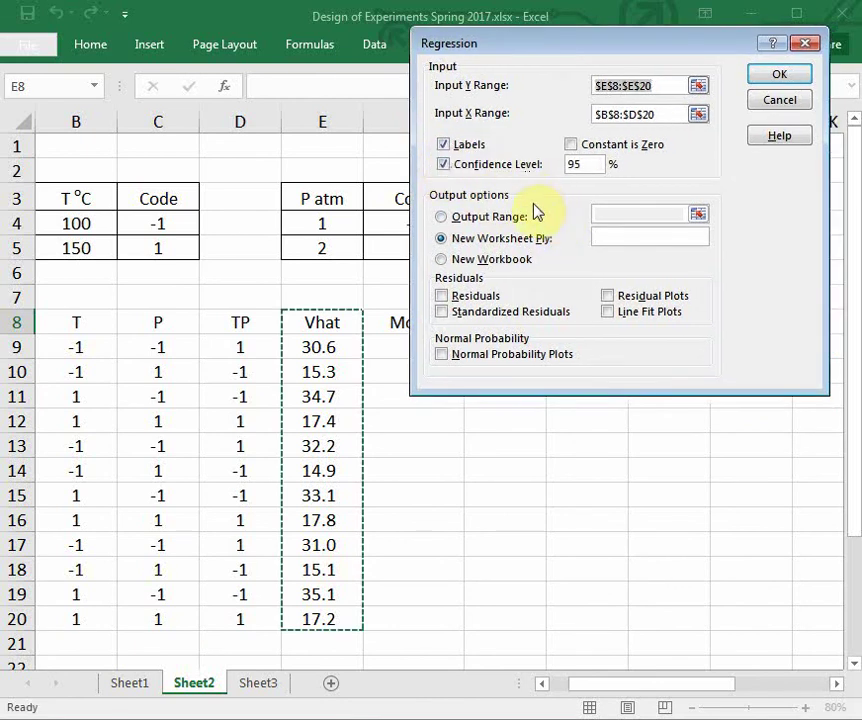
# Step: Direct the regression output to cell G8 on the current sheet and run the analysis
pyautogui.click(441, 217)
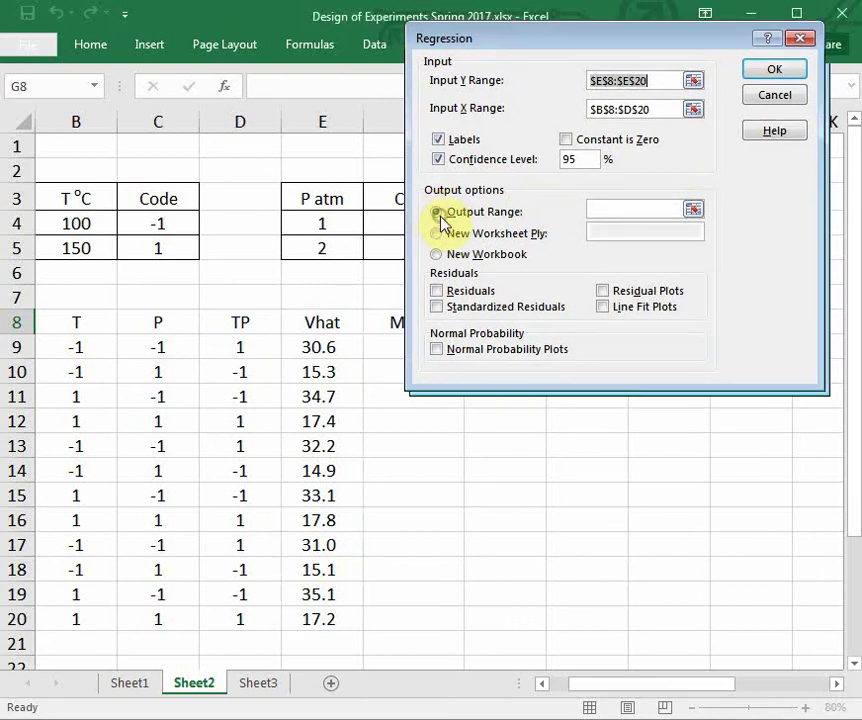
pyautogui.click(694, 213)
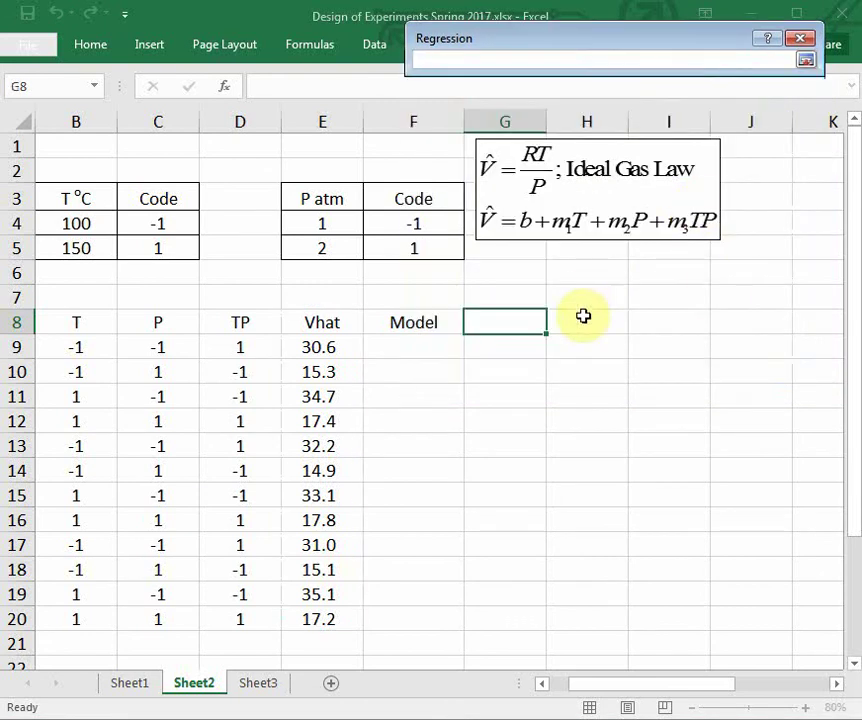
pyautogui.click(508, 324)
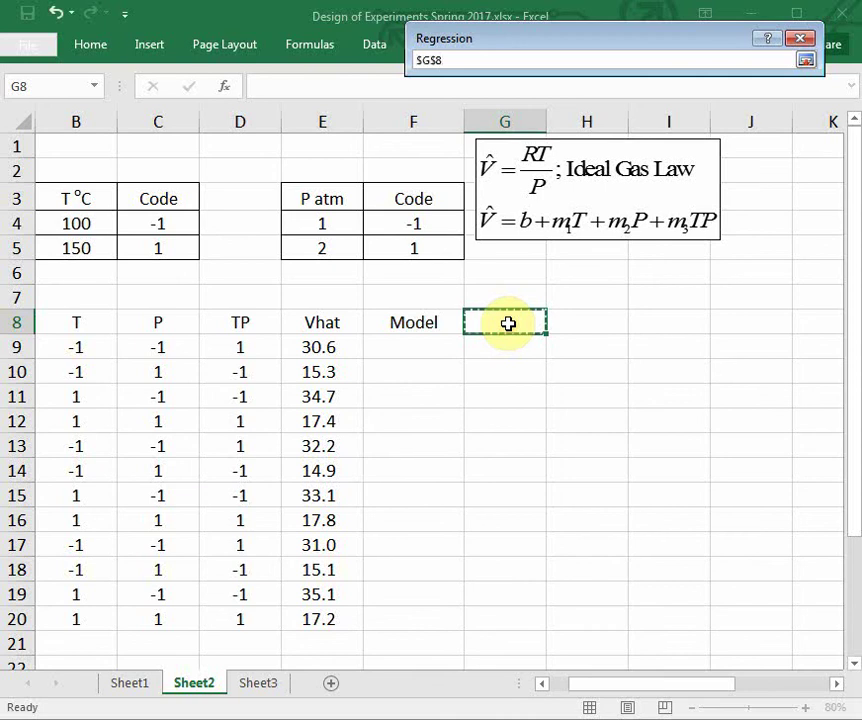
pyautogui.click(806, 62)
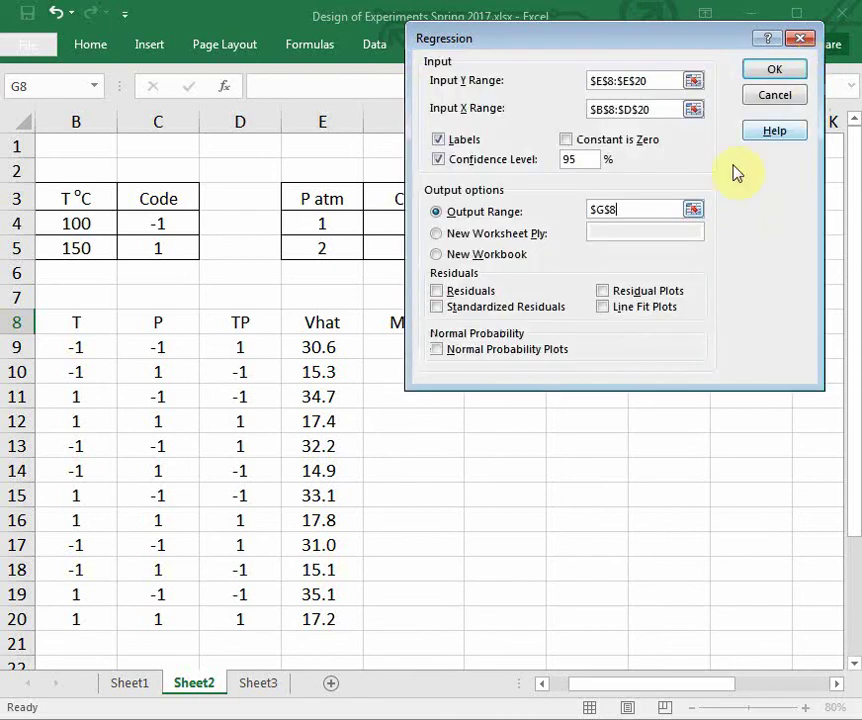
pyautogui.click(781, 70)
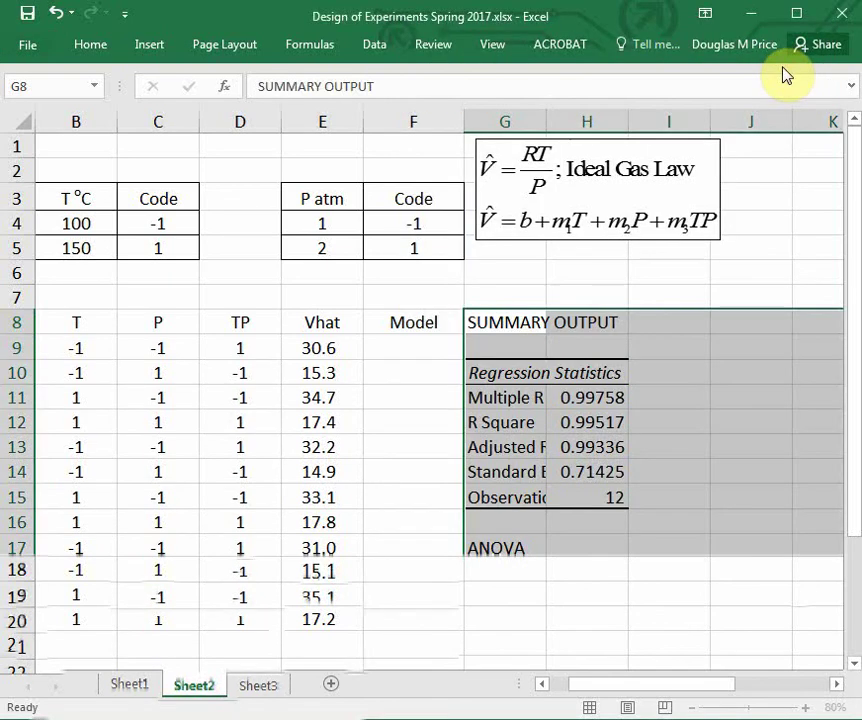
# Step: Examine the regression's Intercept, T, P and TP coefficients and match each one to its term in the Vhat model equation
pyautogui.click(734, 269)
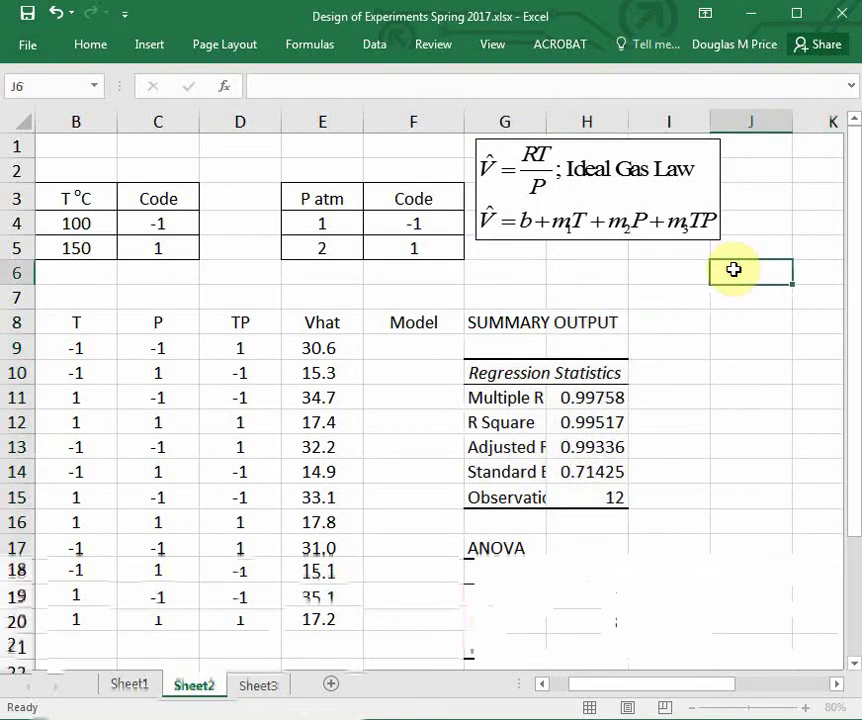
pyautogui.scroll(-3, 734, 269)
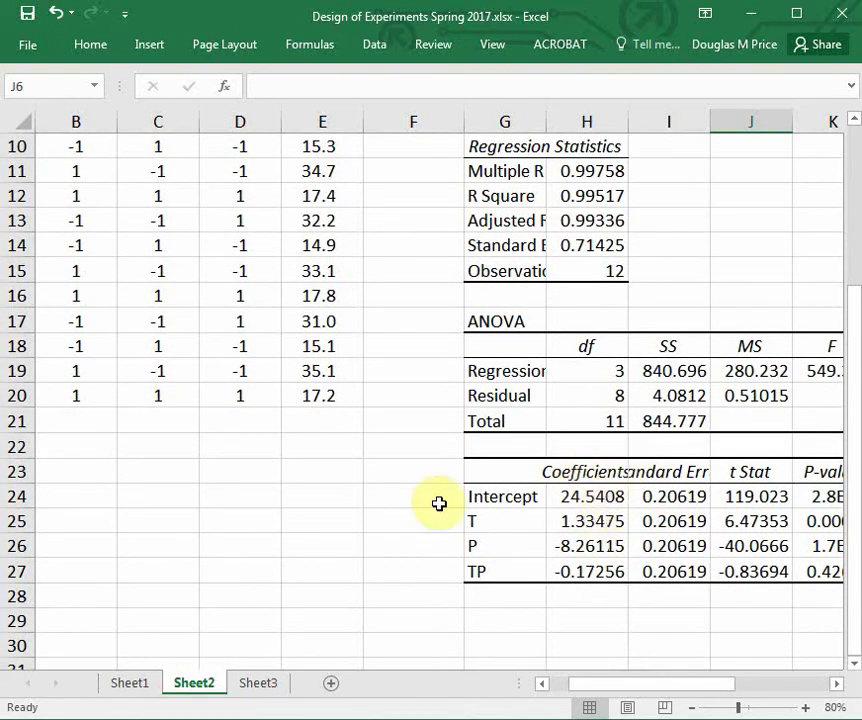
pyautogui.click(574, 497)
pyautogui.scroll(3, 600, 570)
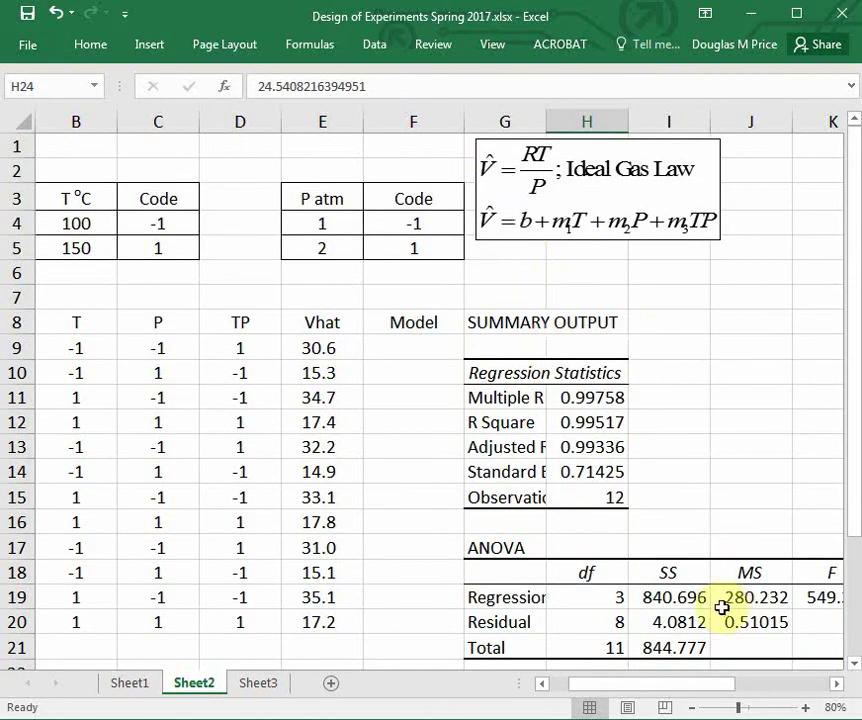
pyautogui.scroll(-3, 720, 640)
pyautogui.click(586, 519)
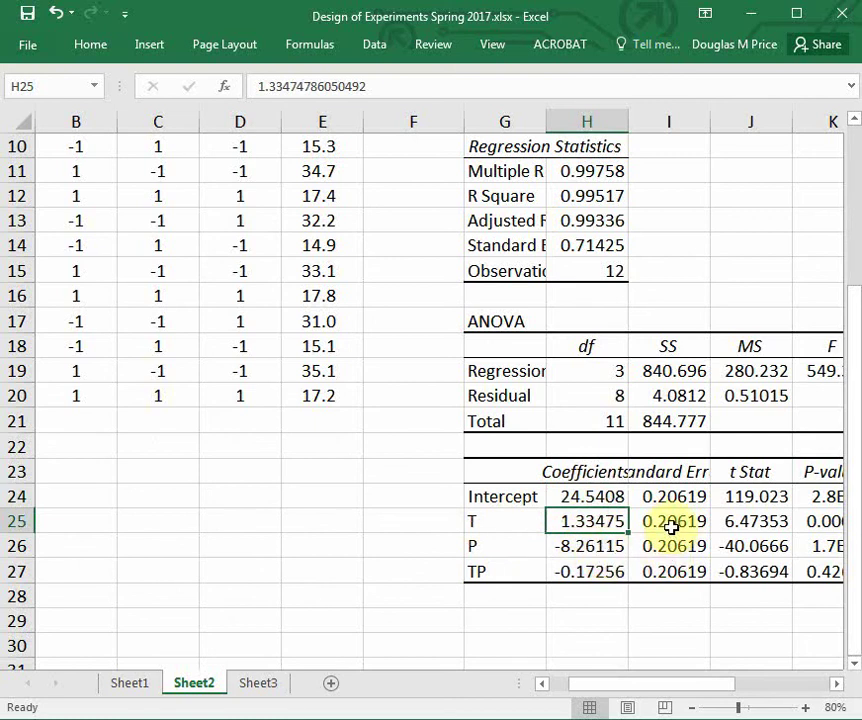
pyautogui.scroll(3, 618, 506)
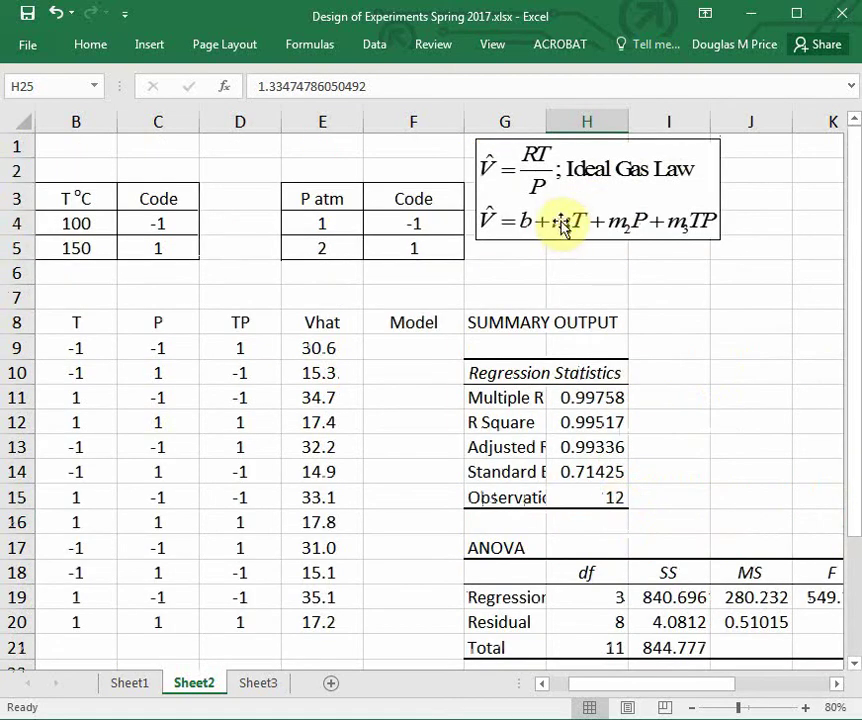
pyautogui.scroll(-3, 589, 383)
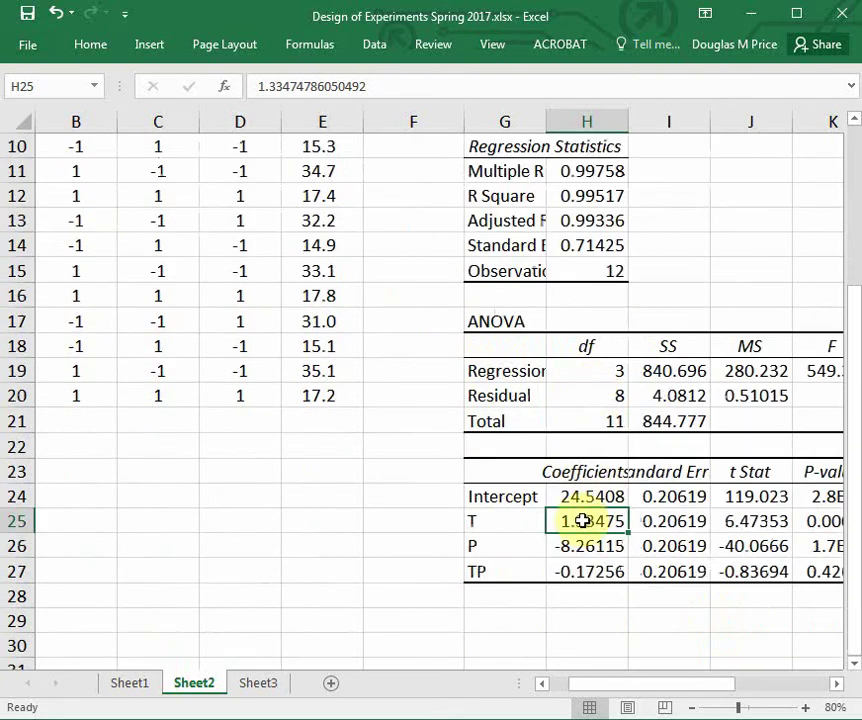
pyautogui.click(562, 548)
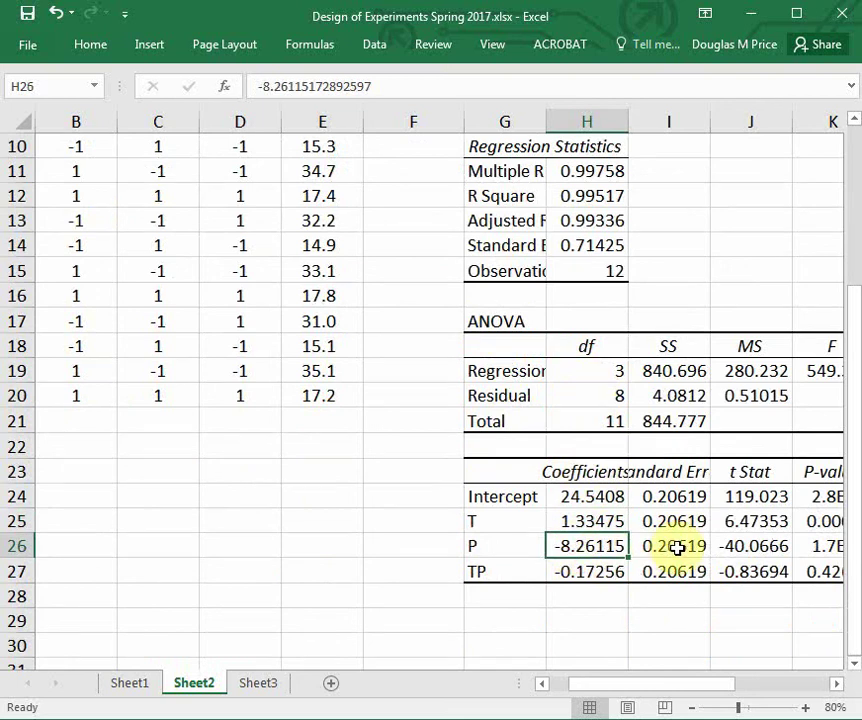
pyautogui.scroll(3, 589, 546)
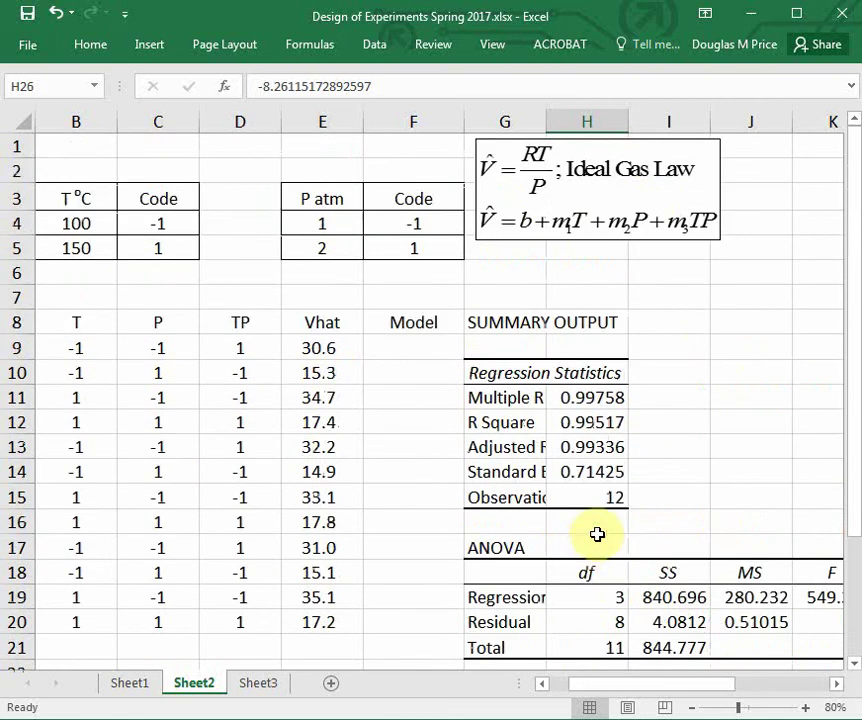
pyautogui.scroll(-3, 587, 448)
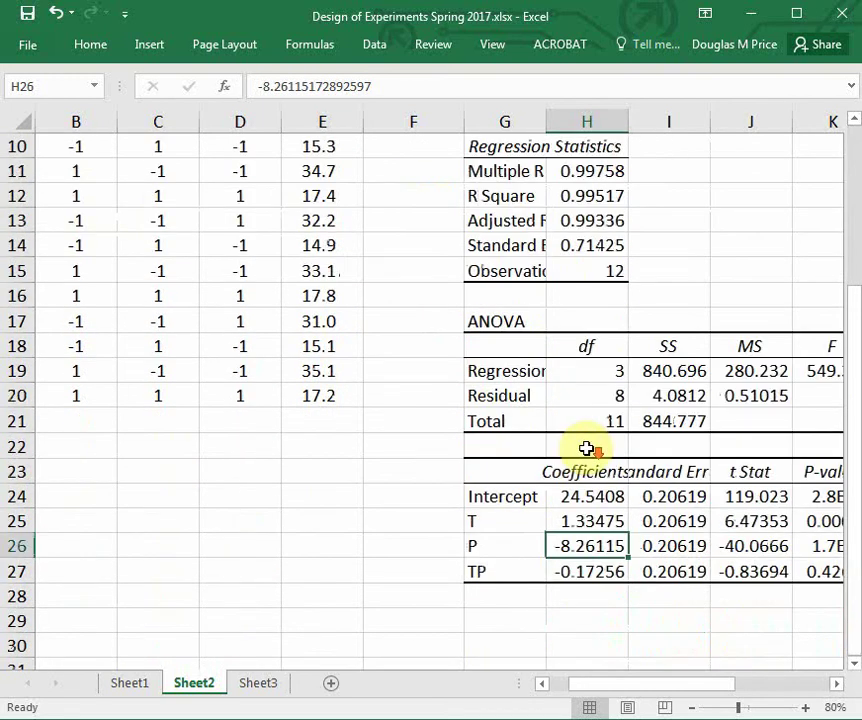
pyautogui.click(582, 572)
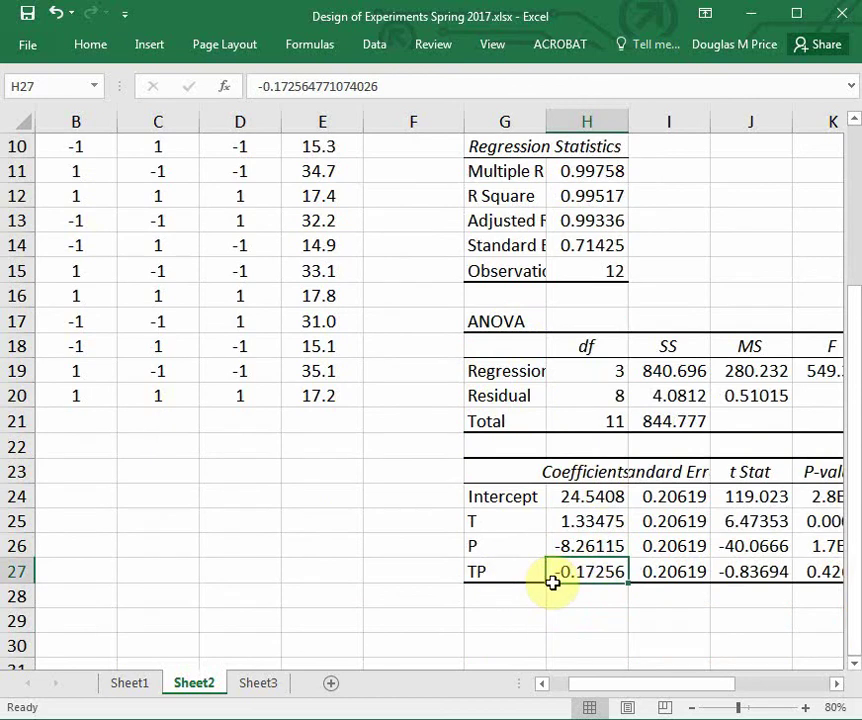
pyautogui.scroll(3, 600, 577)
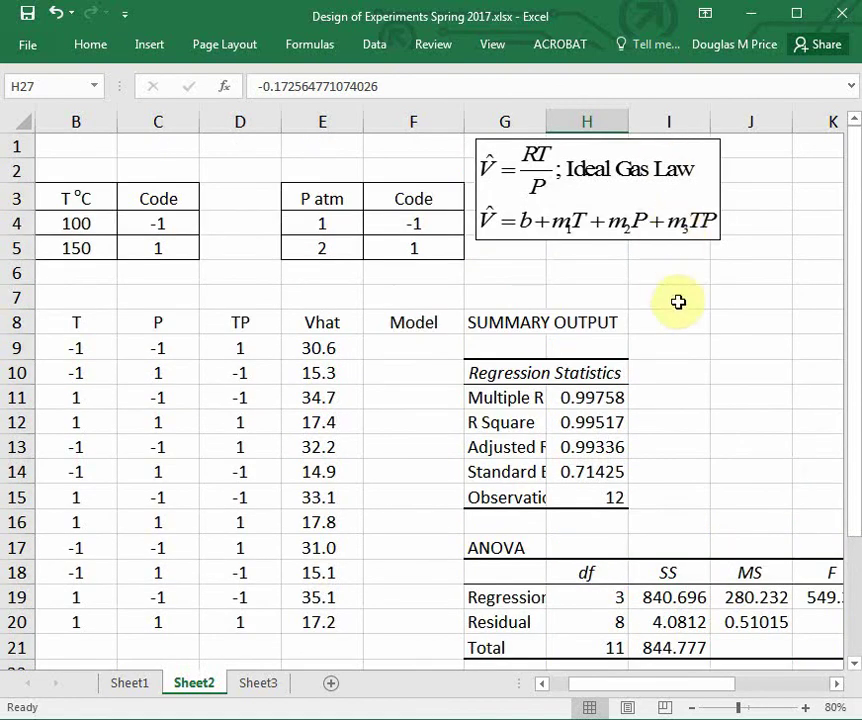
pyautogui.click(679, 321)
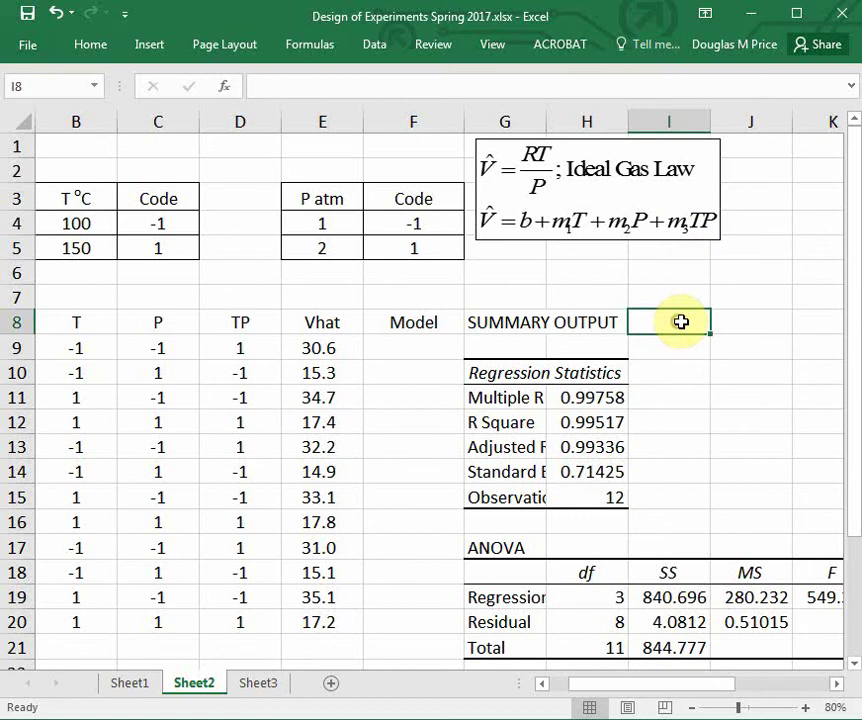
# Step: Begin the model formula in F9 with the Intercept coefficient as the absolute reference $H$24
pyautogui.click(392, 352)
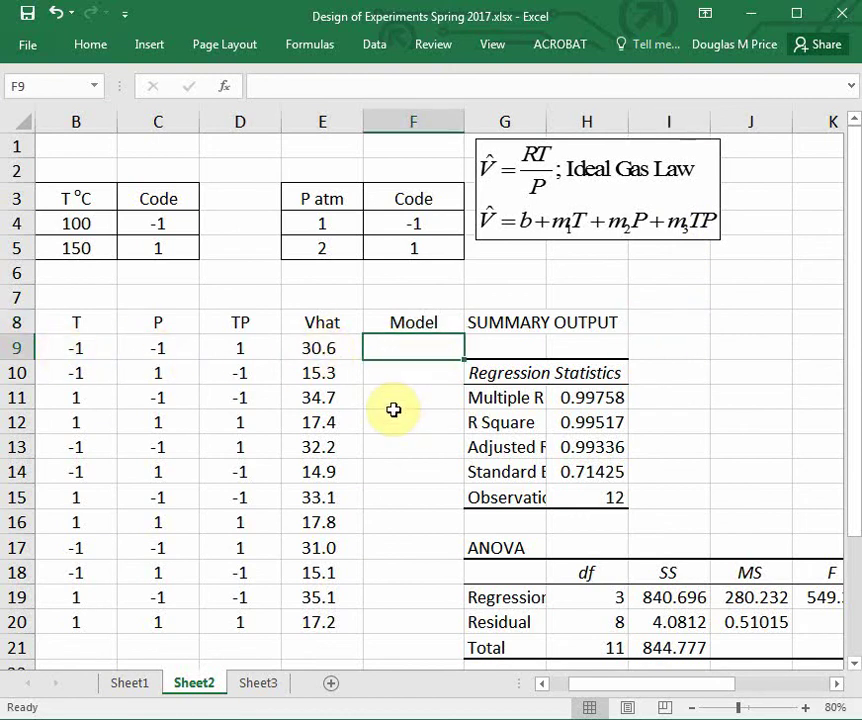
pyautogui.write('=')
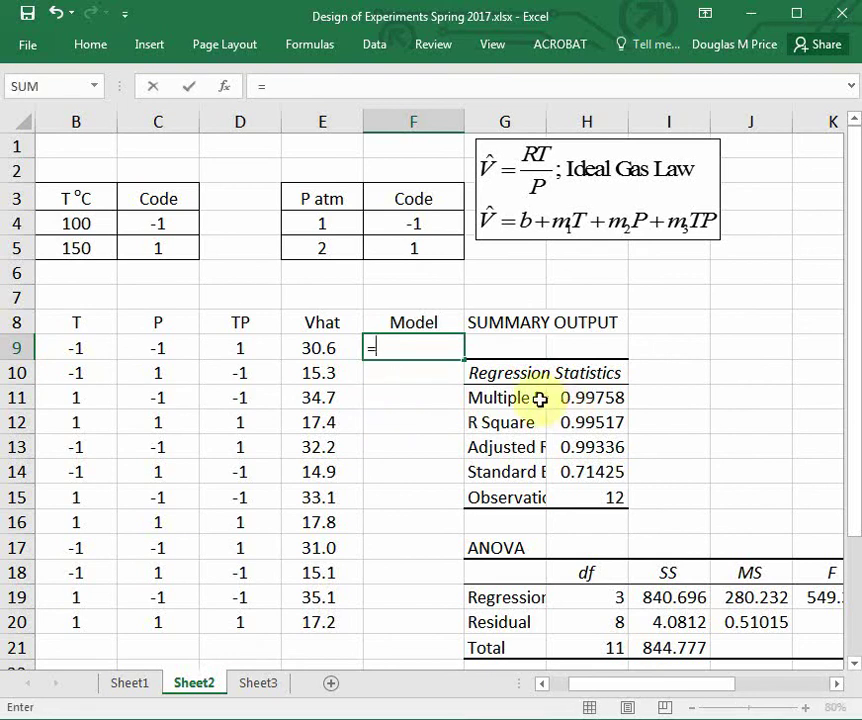
pyautogui.scroll(-3, 560, 298)
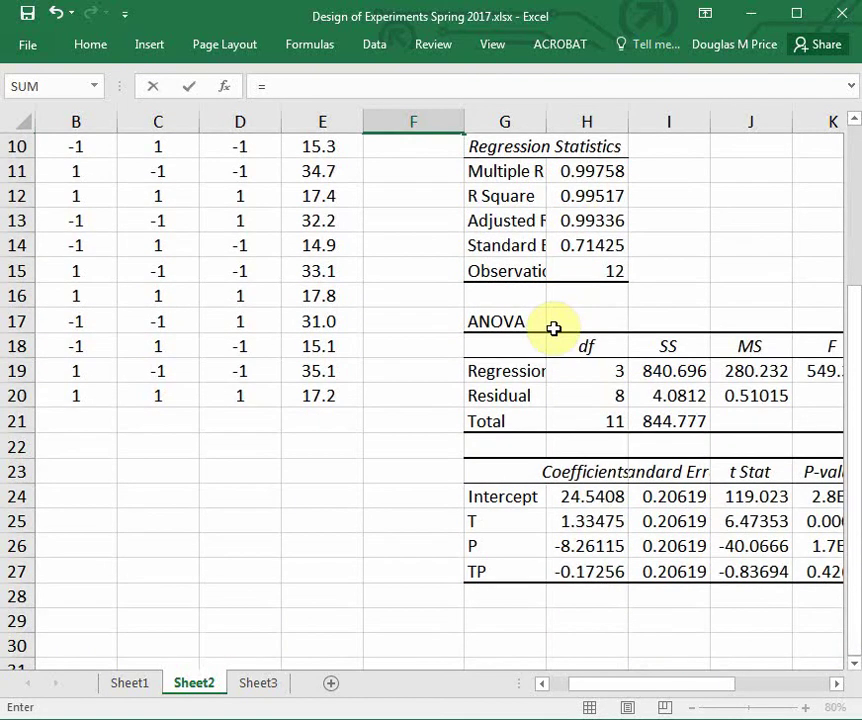
pyautogui.click(581, 497)
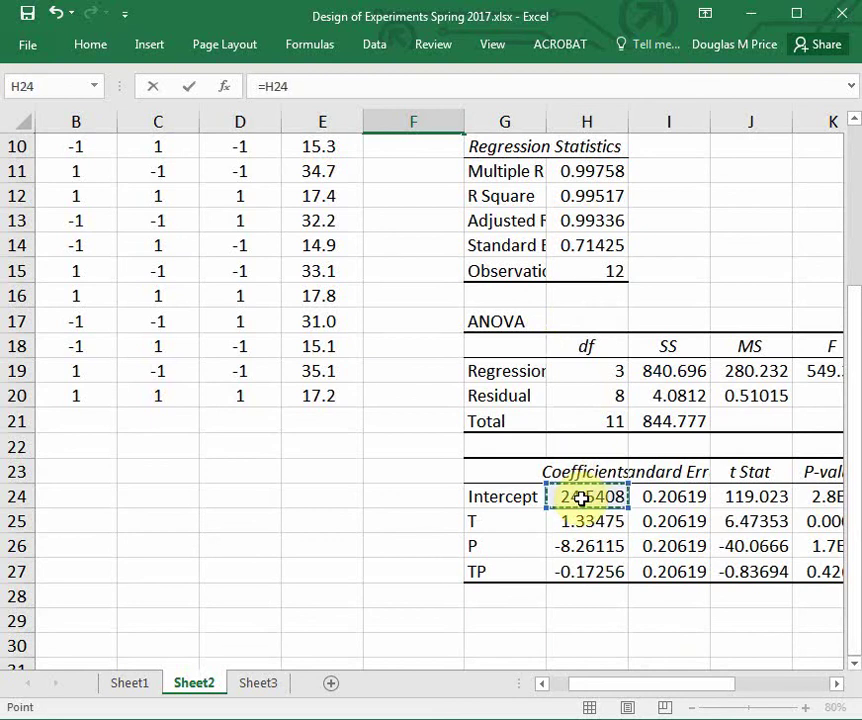
pyautogui.press('F4')
pyautogui.scroll(3, 581, 497)
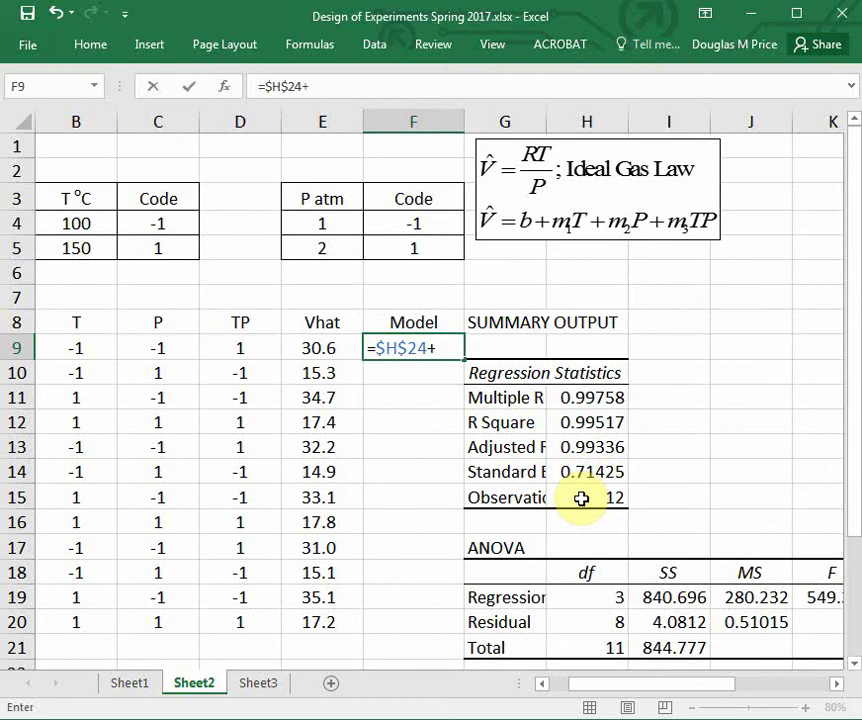
# Step: Add the T term to the F9 formula as $H$25*B9, keeping the coefficient reference absolute
pyautogui.scroll(-4, 581, 497)
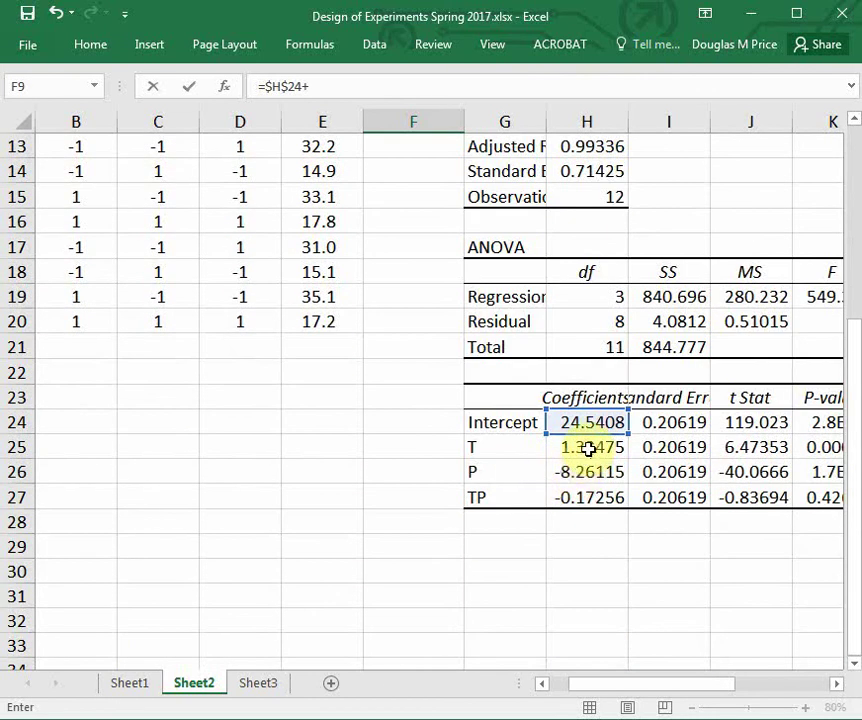
pyautogui.click(588, 449)
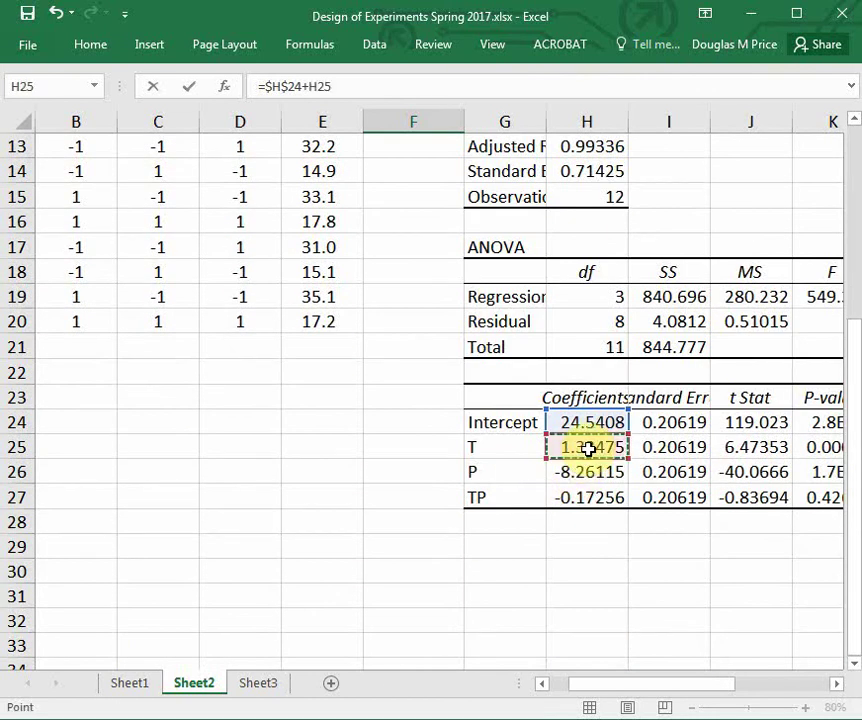
pyautogui.press('F4')
pyautogui.scroll(4, 588, 449)
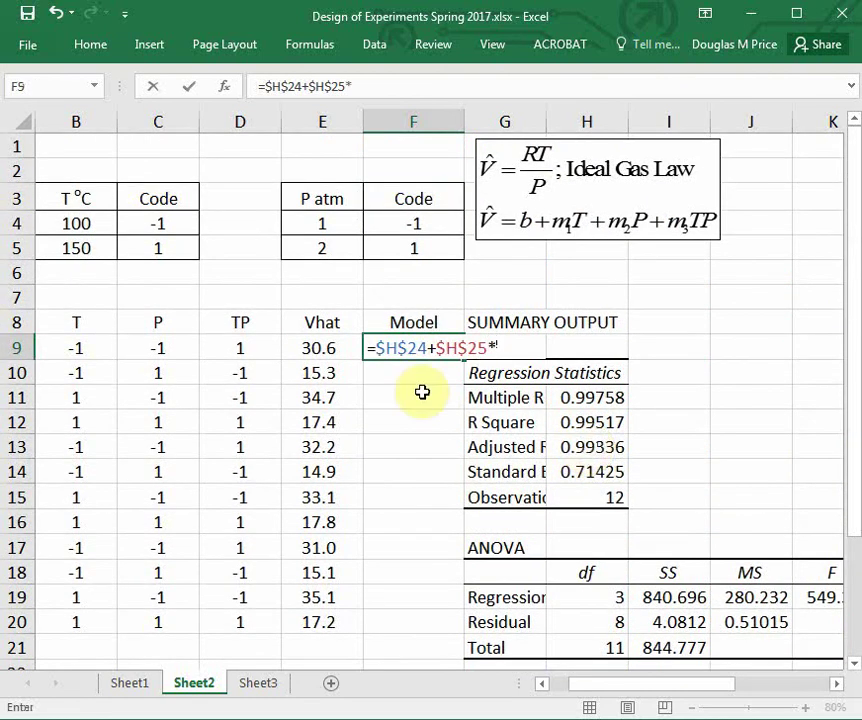
pyautogui.click(75, 350)
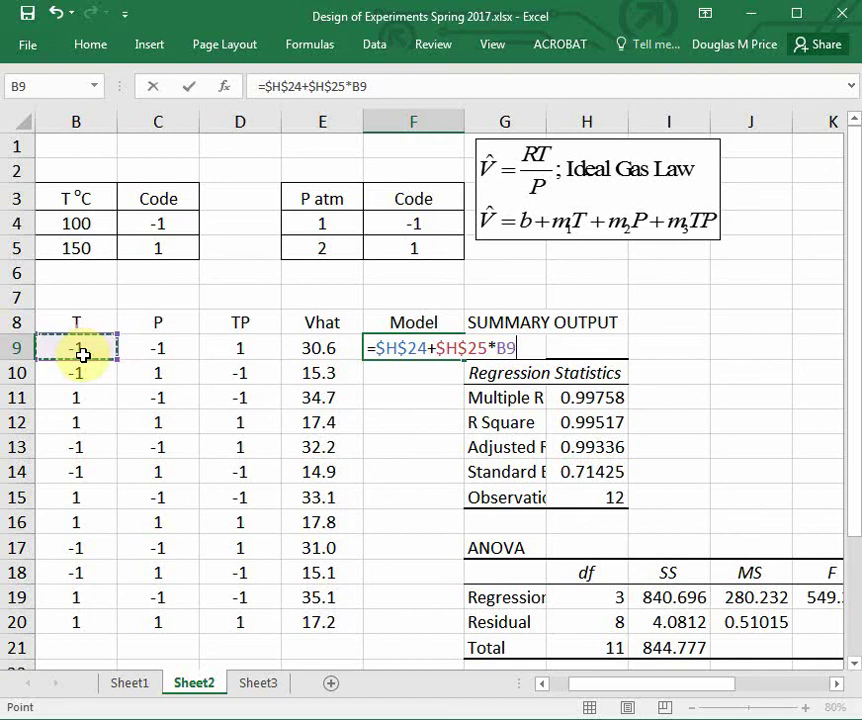
# Step: Extend the F9 formula with the P term, $H$26*C9, using an absolute reference for the coefficient
pyautogui.write('+')
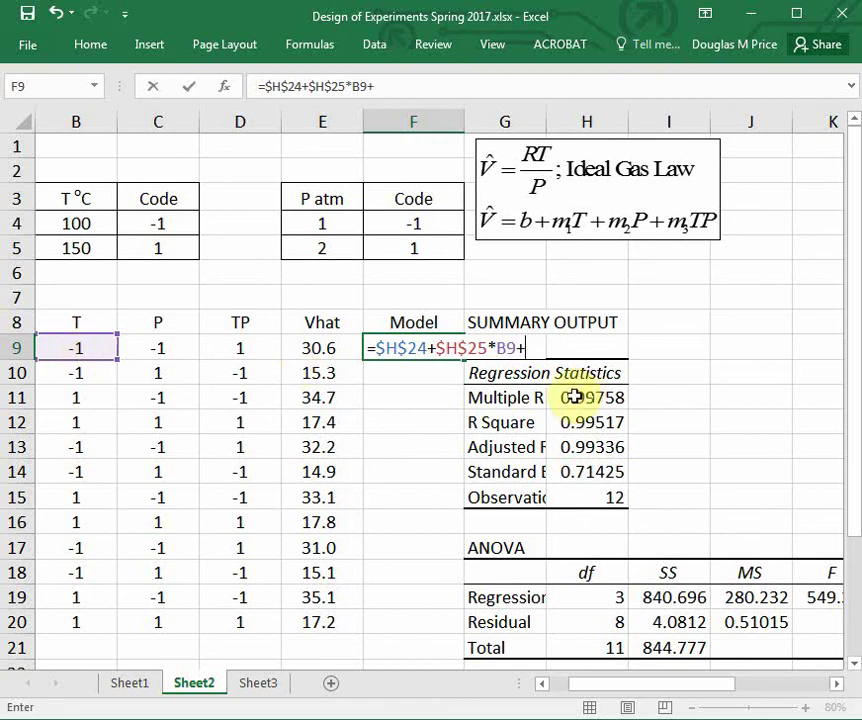
pyautogui.scroll(-3, 576, 400)
pyautogui.scroll(-2, 576, 403)
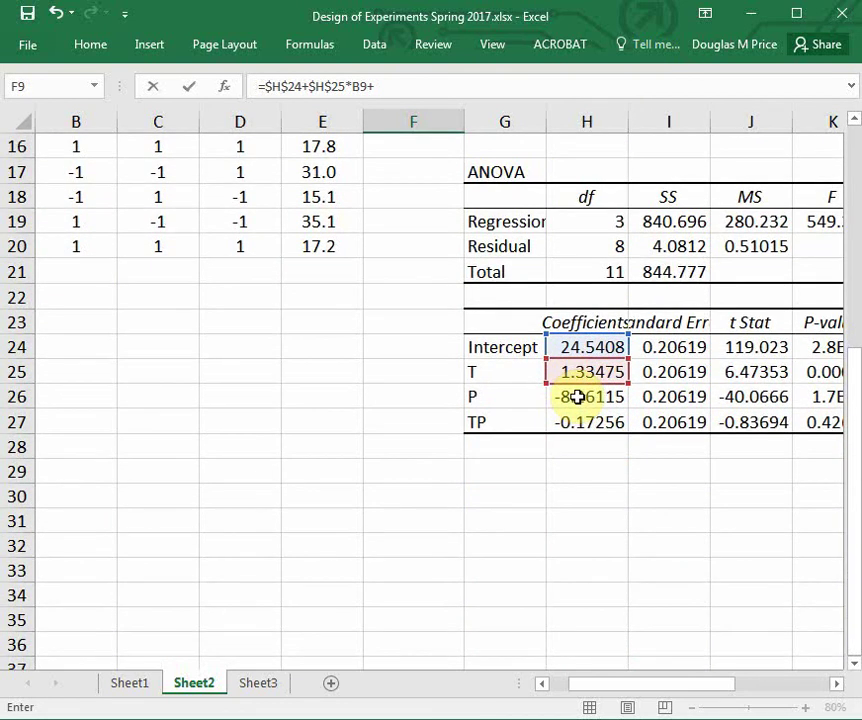
pyautogui.click(578, 397)
pyautogui.press('F4')
pyautogui.scroll(5, 578, 397)
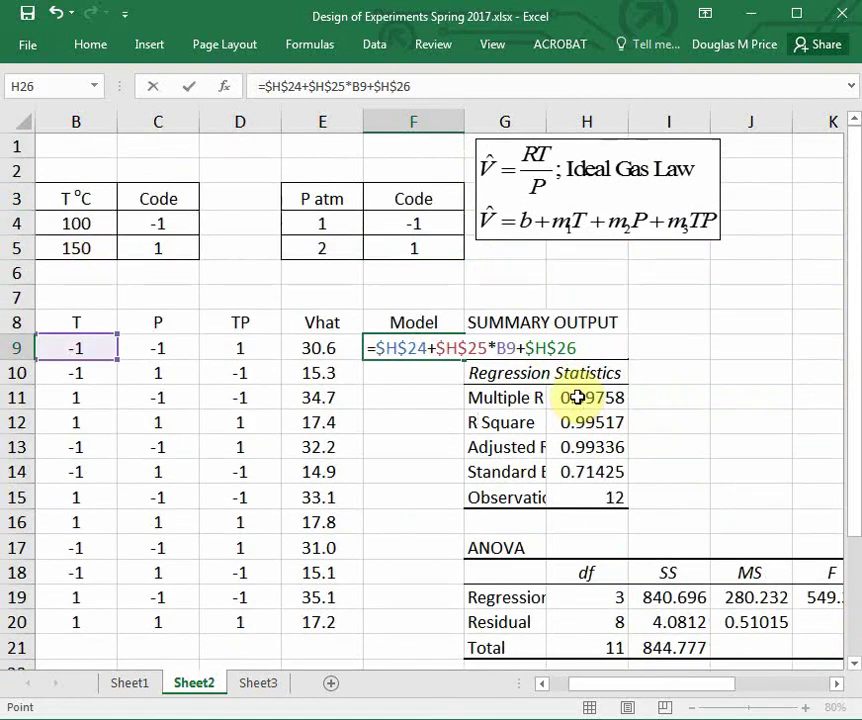
pyautogui.write('*')
pyautogui.click(155, 345)
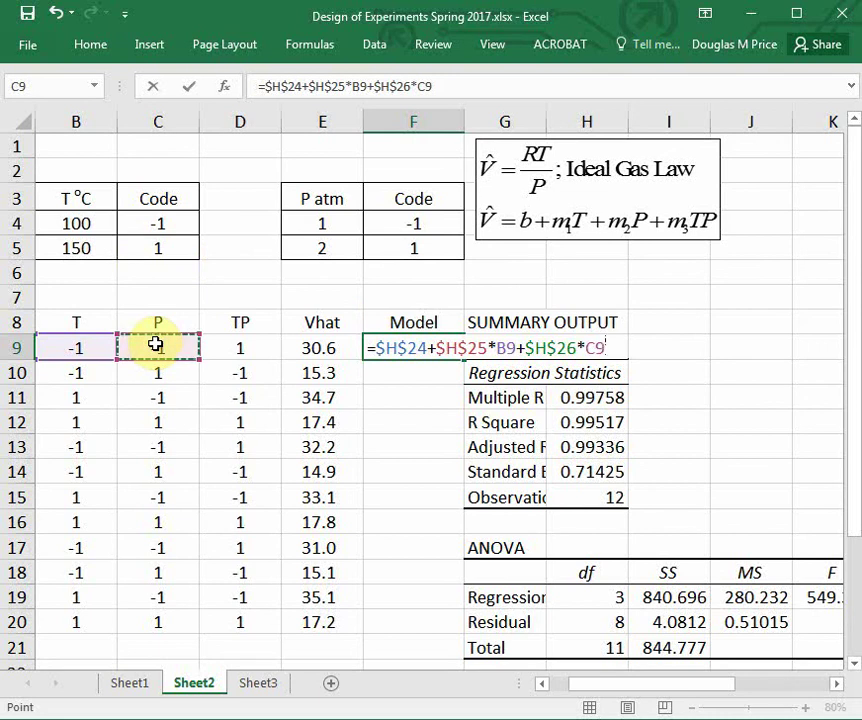
# Step: Complete the F9 formula with the TP term so it reads =$H$24+$H$25*B9+$H$26*C9+$H$27*D9, and enter it
pyautogui.write('+')
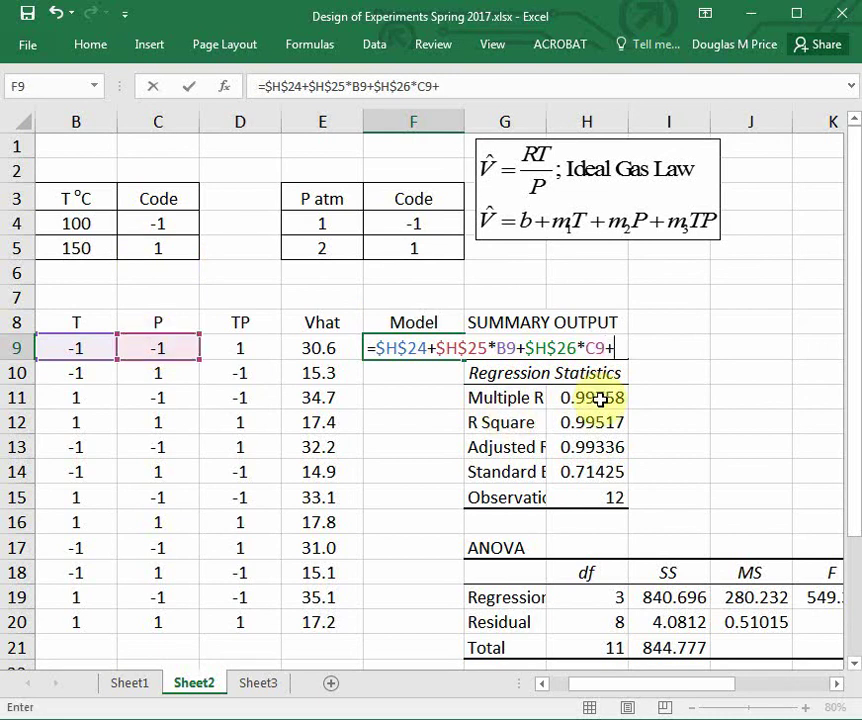
pyautogui.scroll(-4, 600, 420)
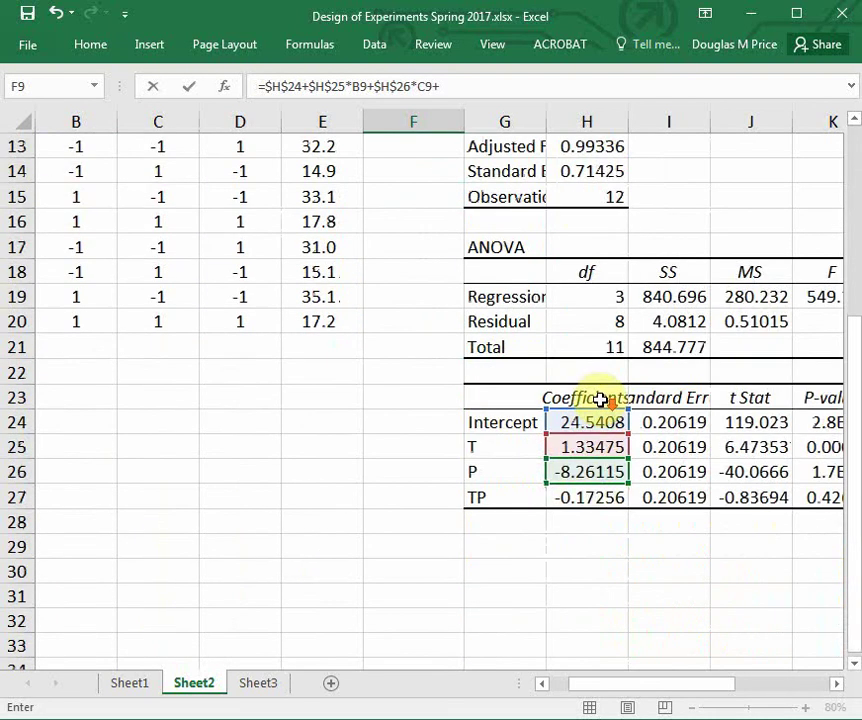
pyautogui.click(578, 499)
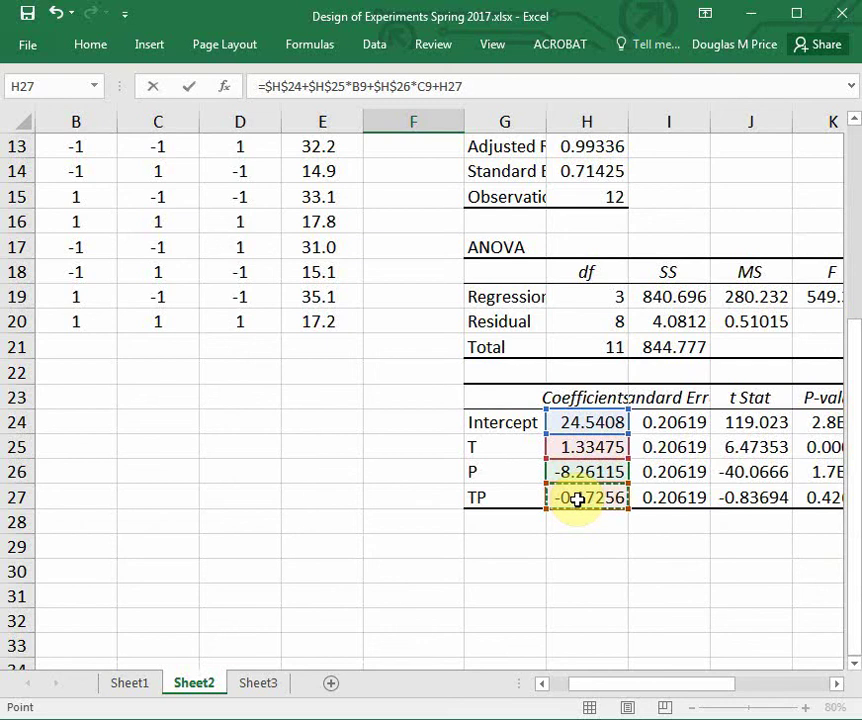
pyautogui.press('F4')
pyautogui.scroll(4, 578, 499)
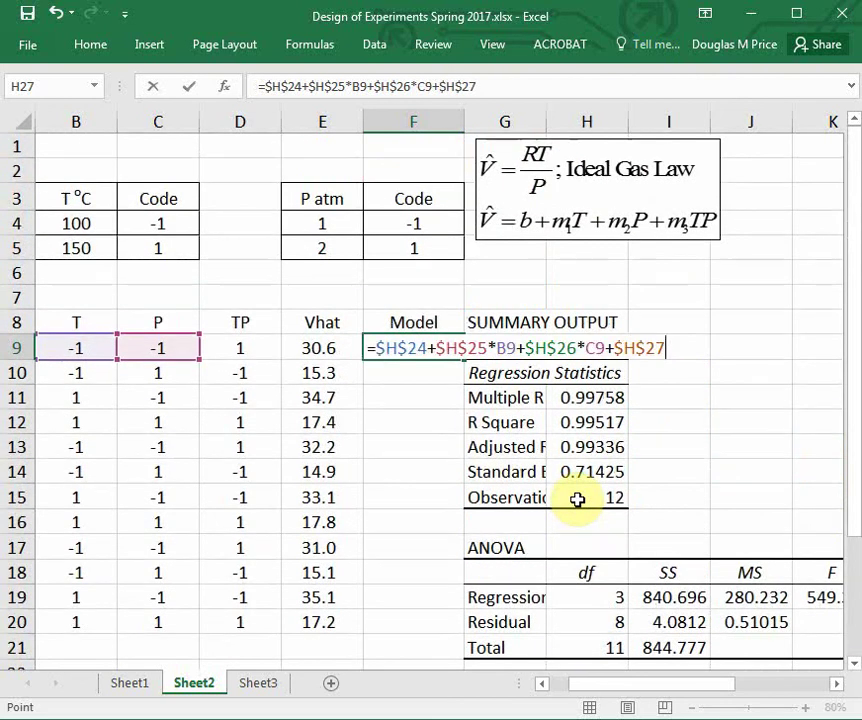
pyautogui.click(233, 347)
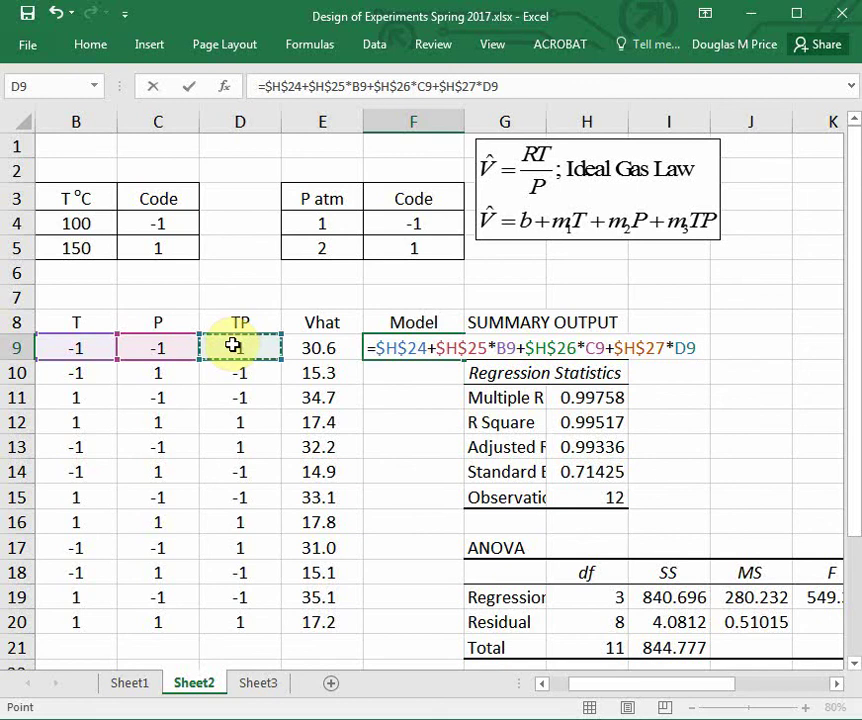
pyautogui.press('Return')
# Step: Fill the model formula from F9 down to F20 and centre the Model values in their cells
pyautogui.click(408, 342)
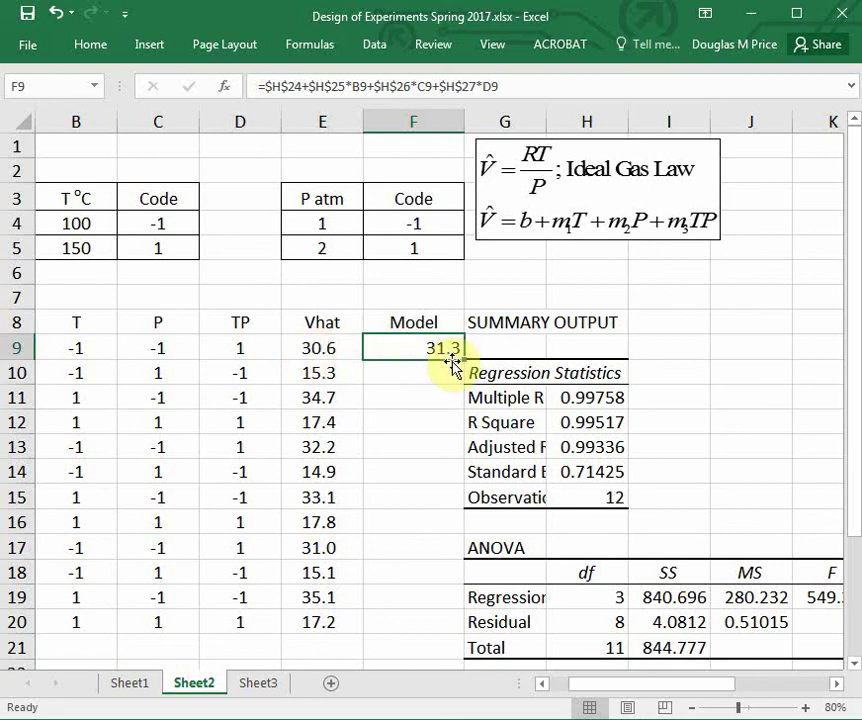
pyautogui.moveTo(463, 371); pyautogui.dragTo(441, 630)
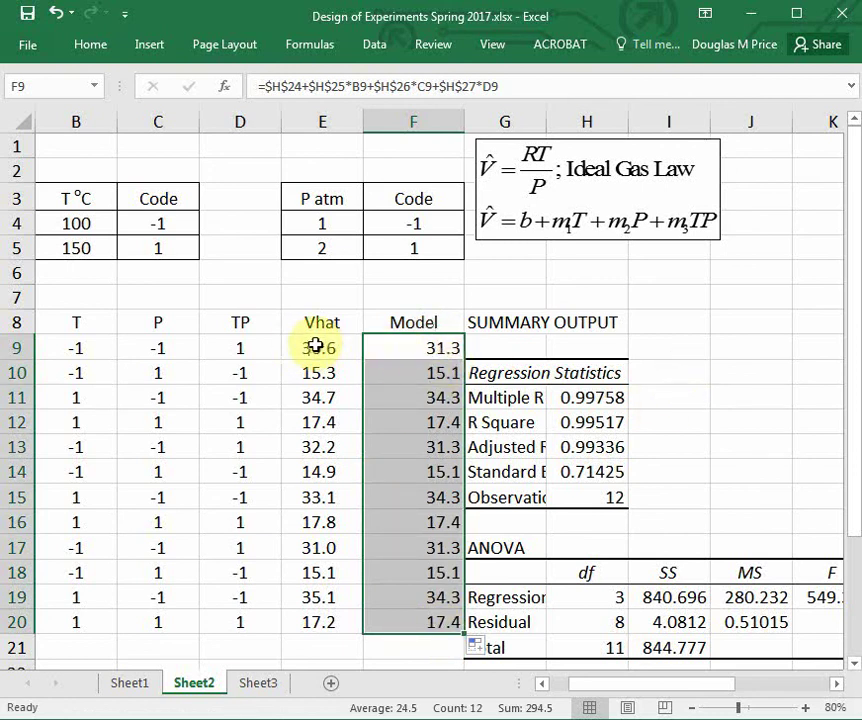
pyautogui.click(84, 44)
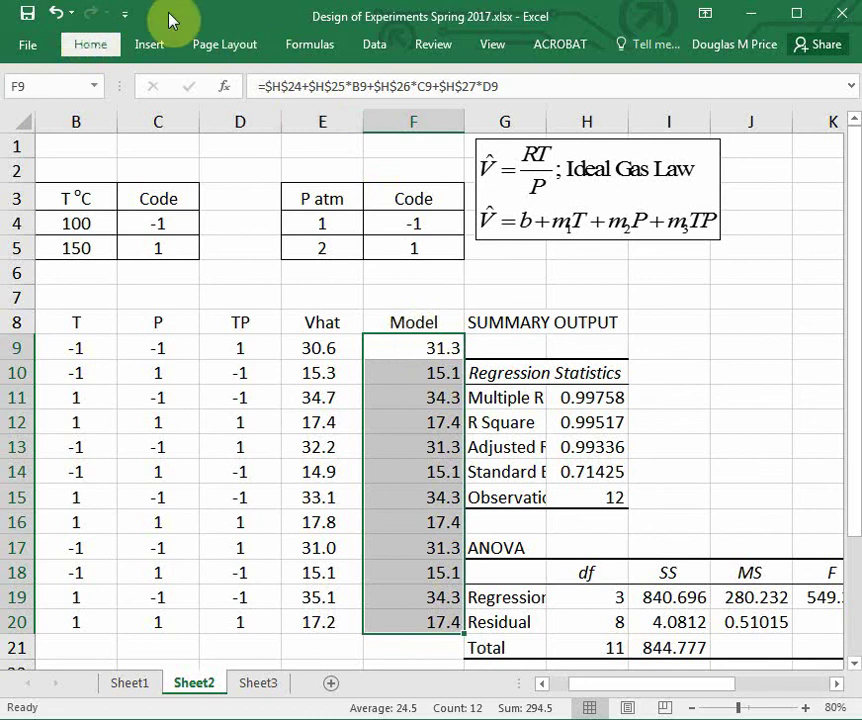
pyautogui.click(325, 92)
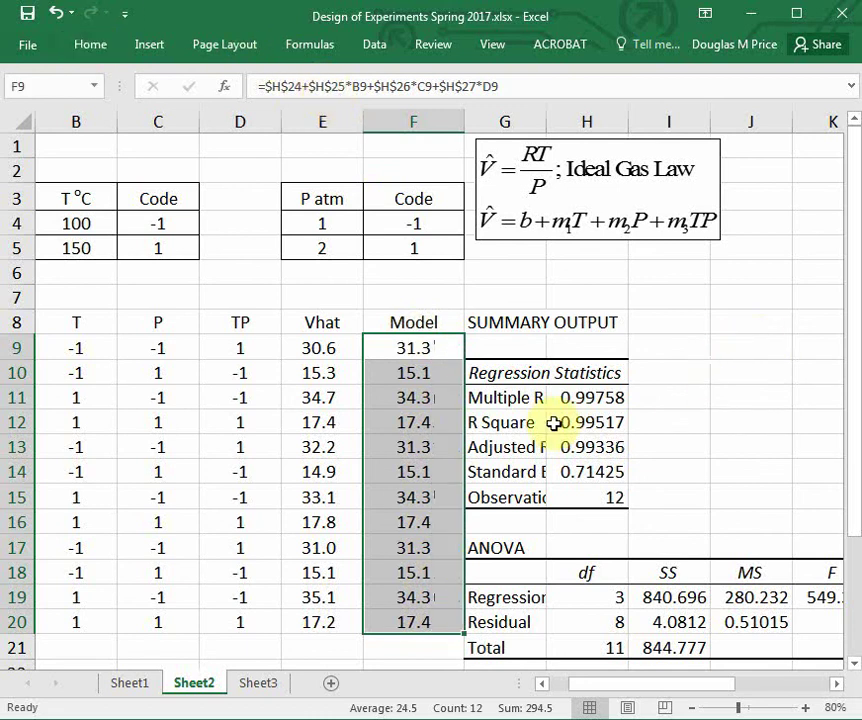
# Step: Compare the Model predictions with the measured Vhat values, checking rows 10, 13 and 19
pyautogui.click(407, 375)
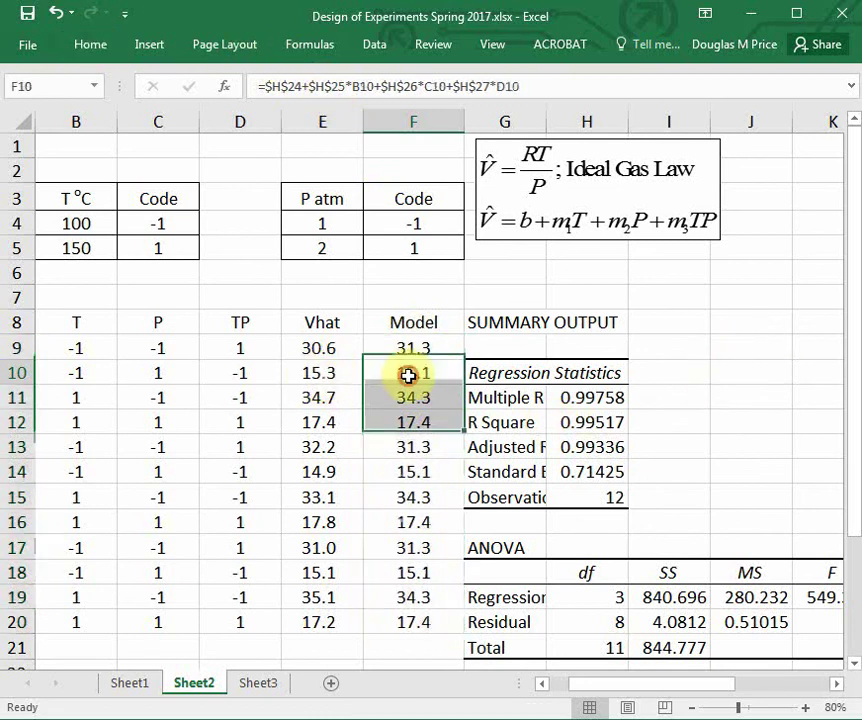
pyautogui.click(316, 447)
pyautogui.click(417, 445)
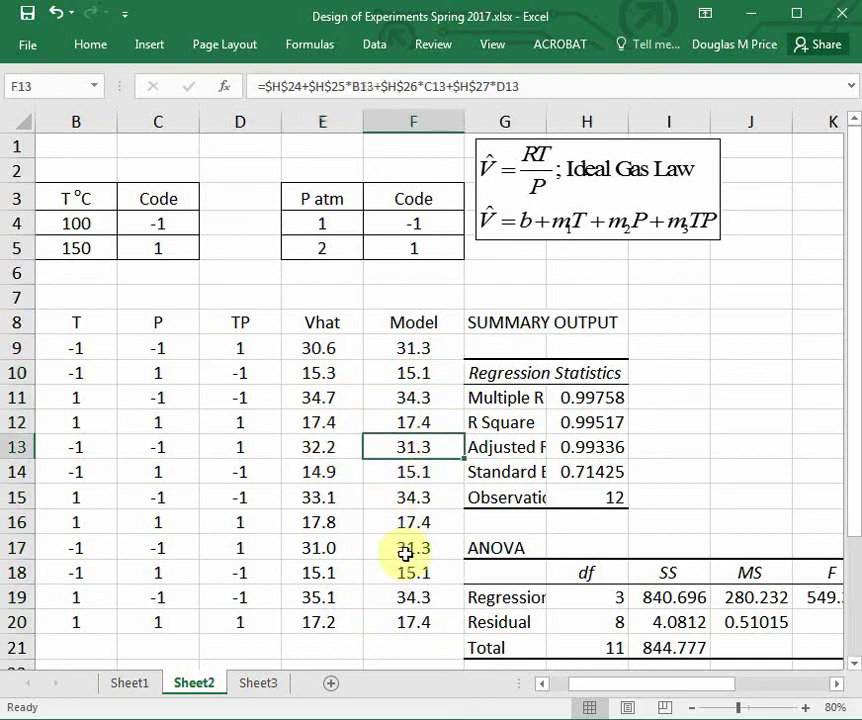
pyautogui.click(325, 596)
pyautogui.click(419, 596)
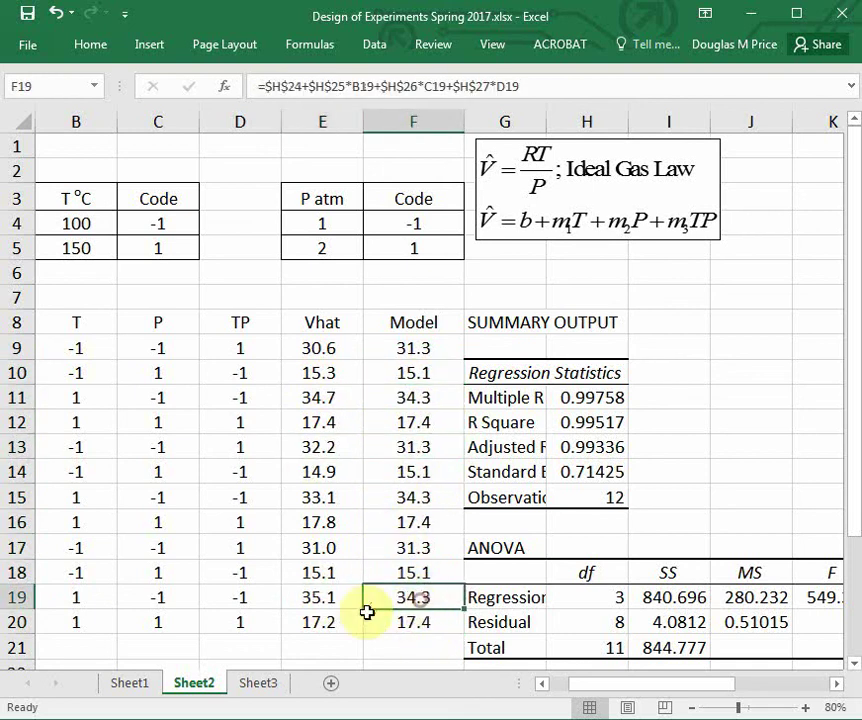